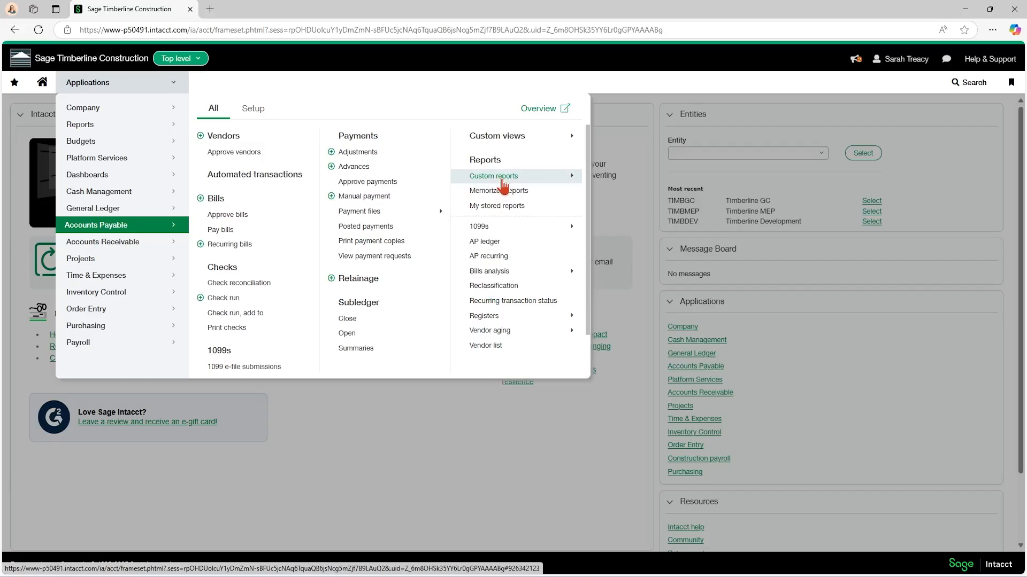
Open the Accounts Payable configuration and consult its online help topic with field descriptions.
left_click(254, 109)
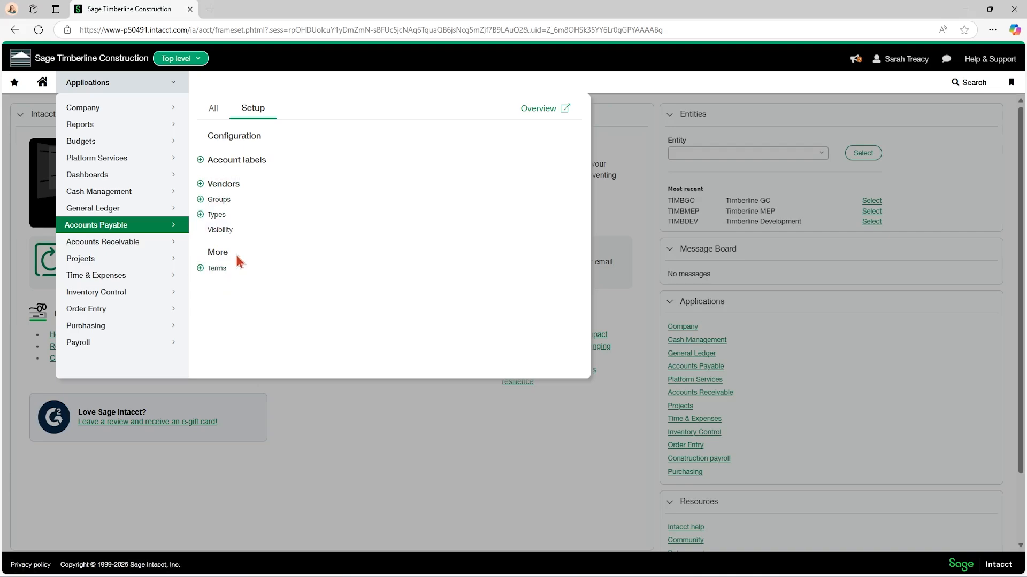
left_click(237, 137)
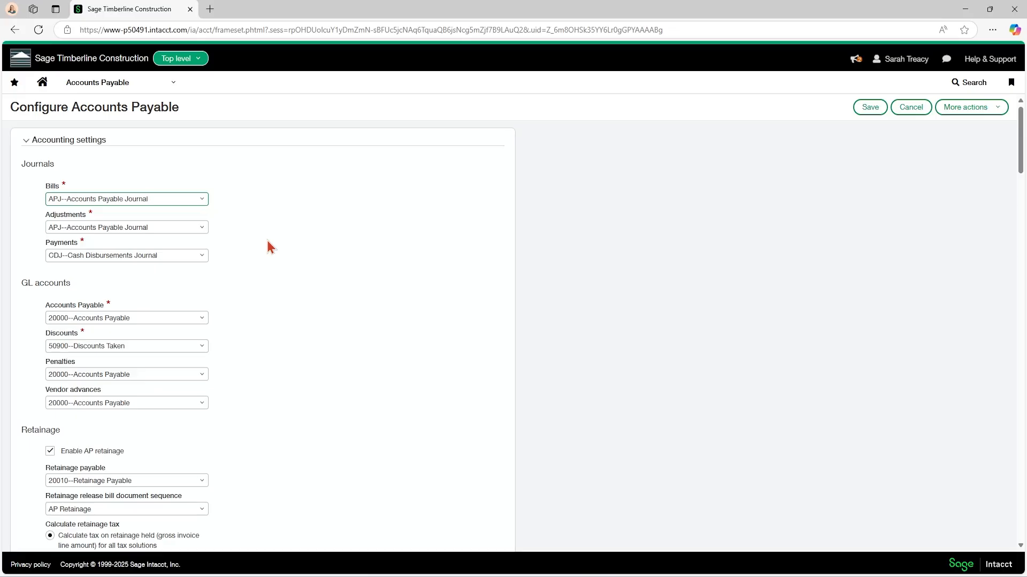
left_click(990, 70)
left_click(912, 85)
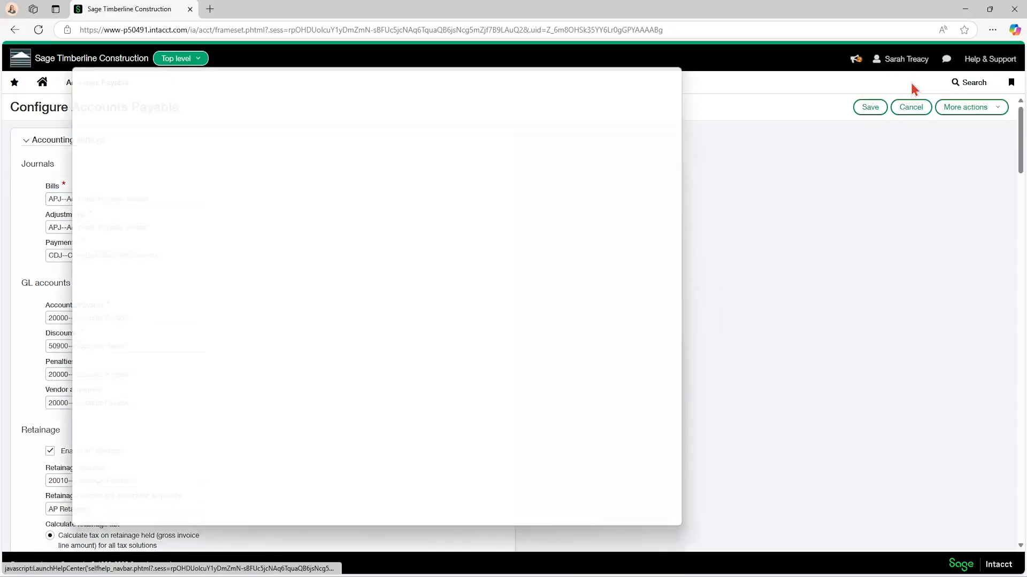
left_click(666, 65)
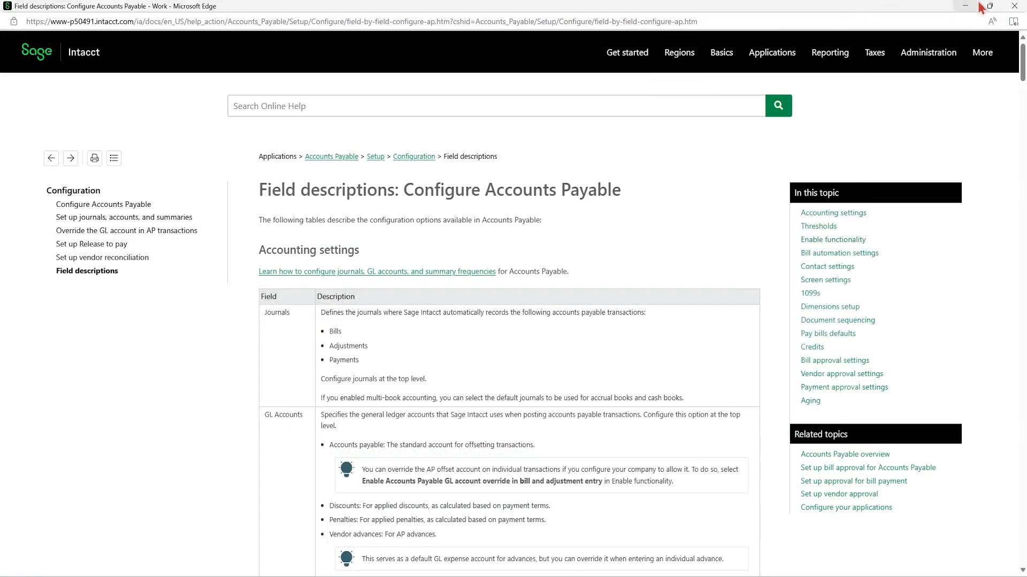
left_click(1014, 6)
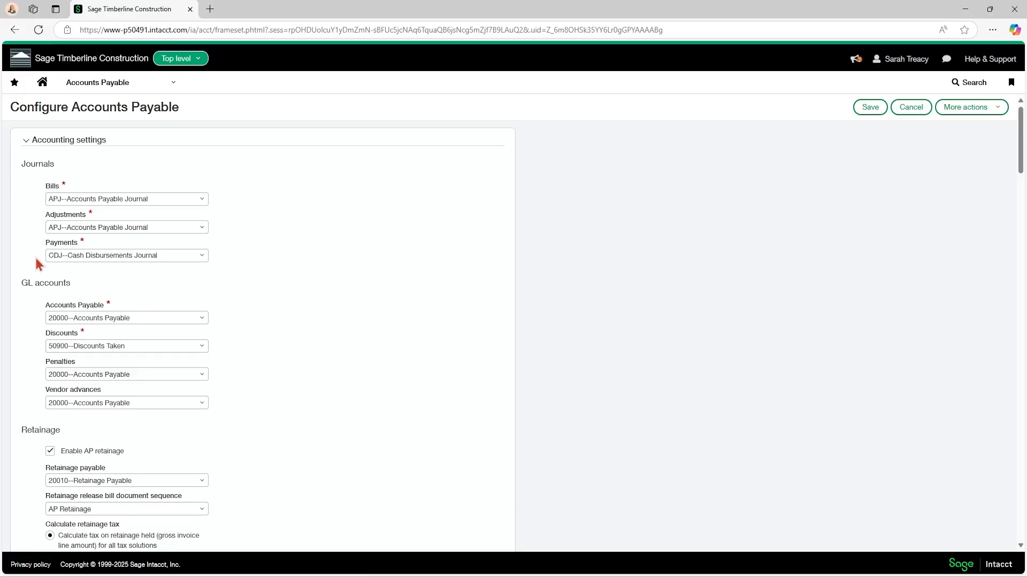
Review the Accounts Payable journals, GL accounts, retainage, summary frequency and threshold settings.
scroll(35, 252, "down", 1)
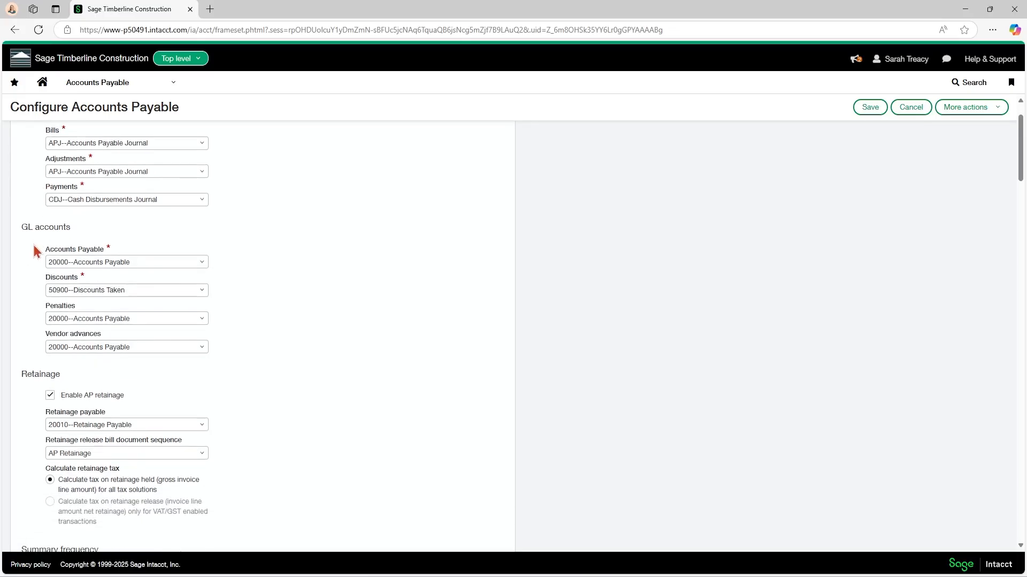
scroll(23, 239, "down", 1)
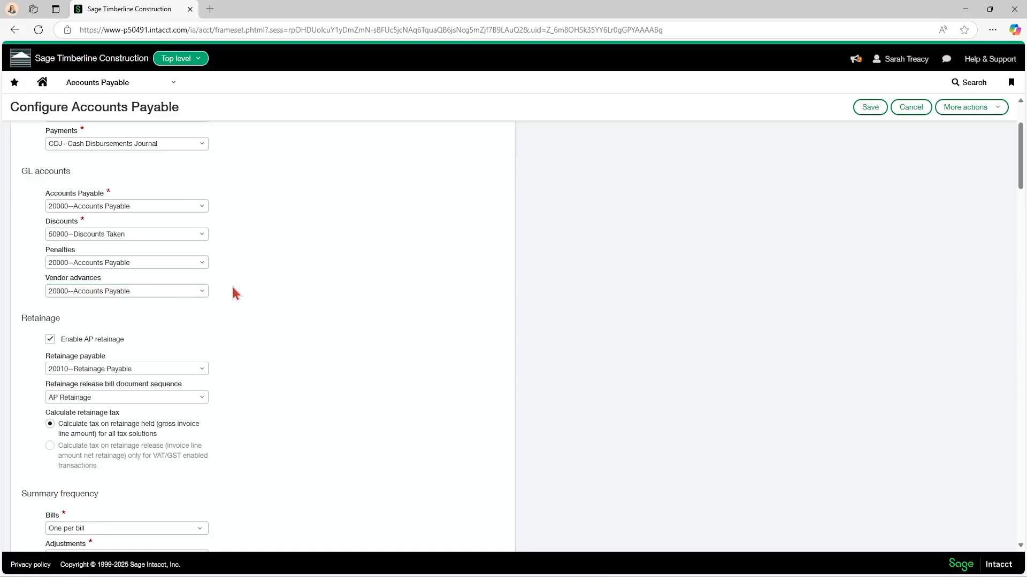
scroll(235, 293, "down", 1)
scroll(235, 294, "down", 1)
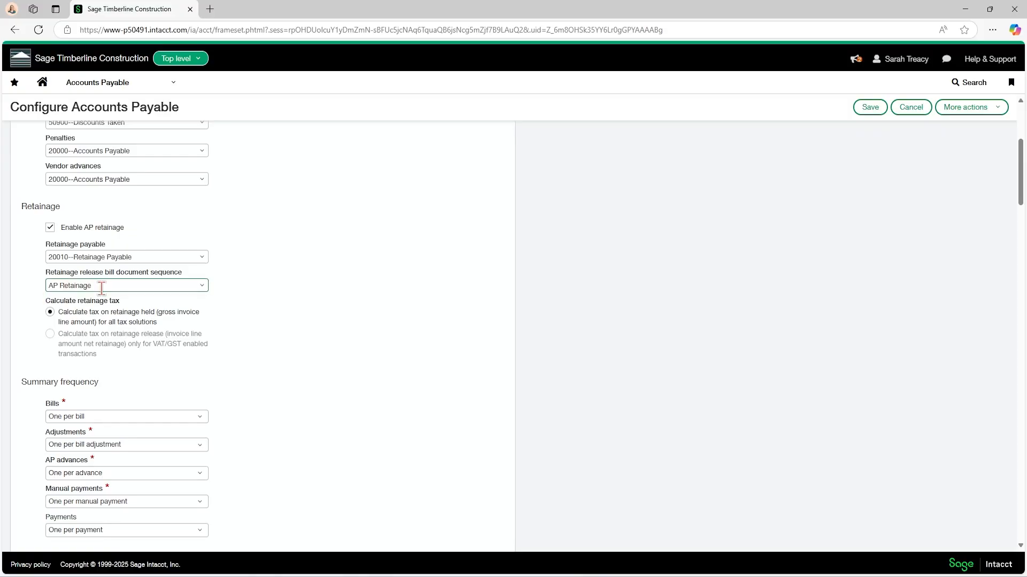
scroll(101, 288, "down", 2)
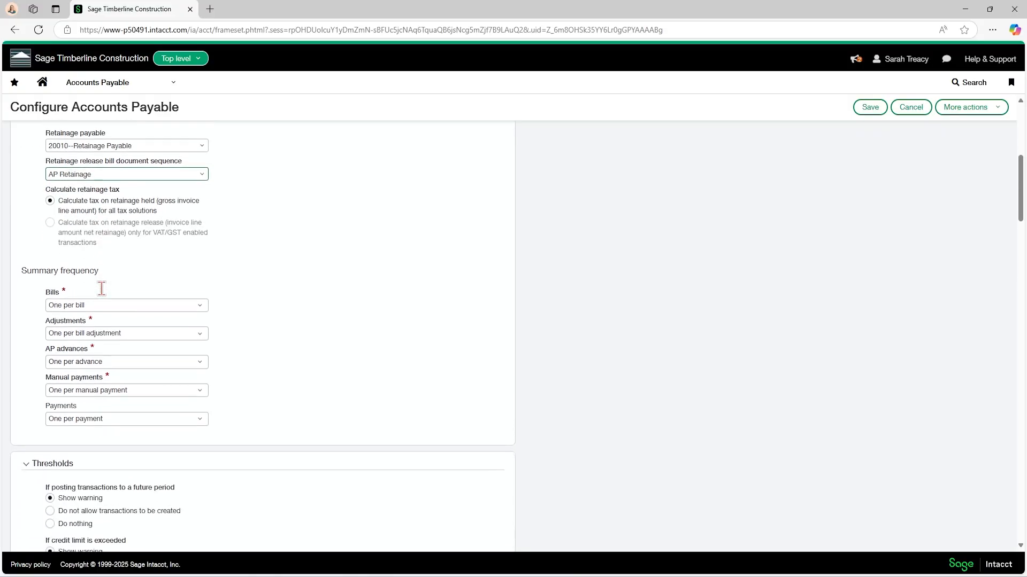
scroll(86, 289, "down", 1)
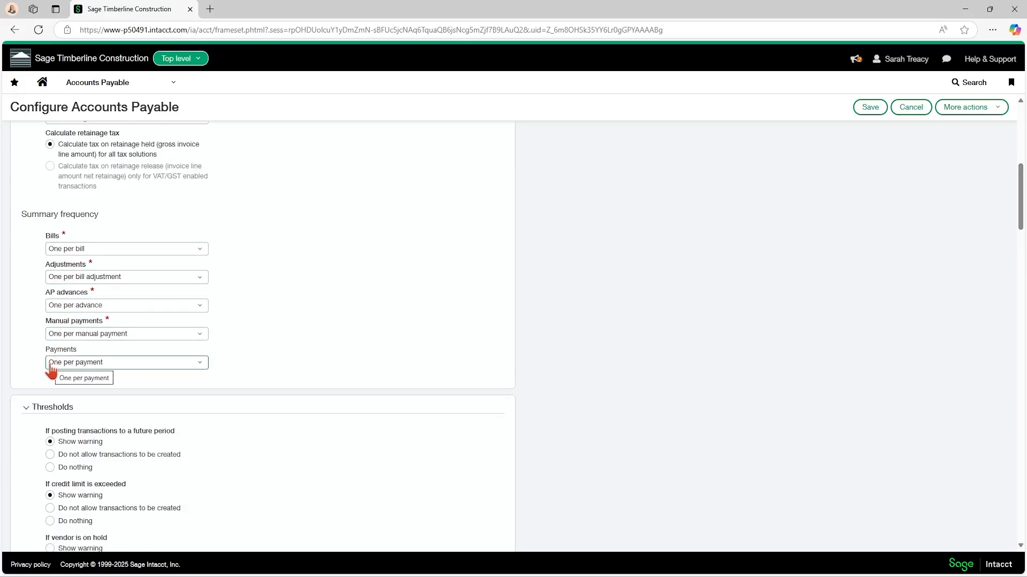
scroll(135, 379, "down", 2)
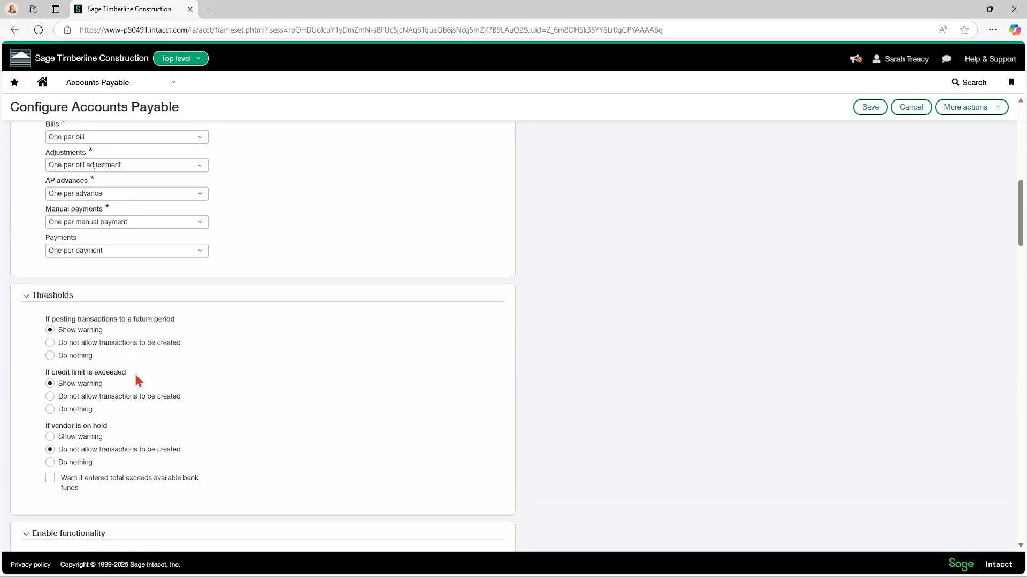
scroll(136, 377, "down", 2)
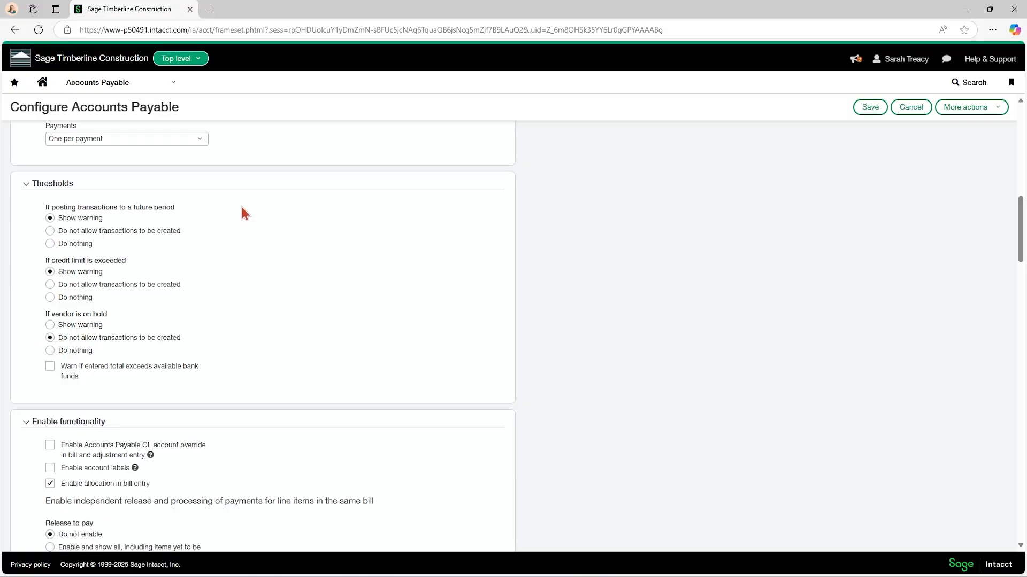
Duplicate the configuration browser tab and open the Accounts Payable vendor list in the copy.
right_click(141, 7)
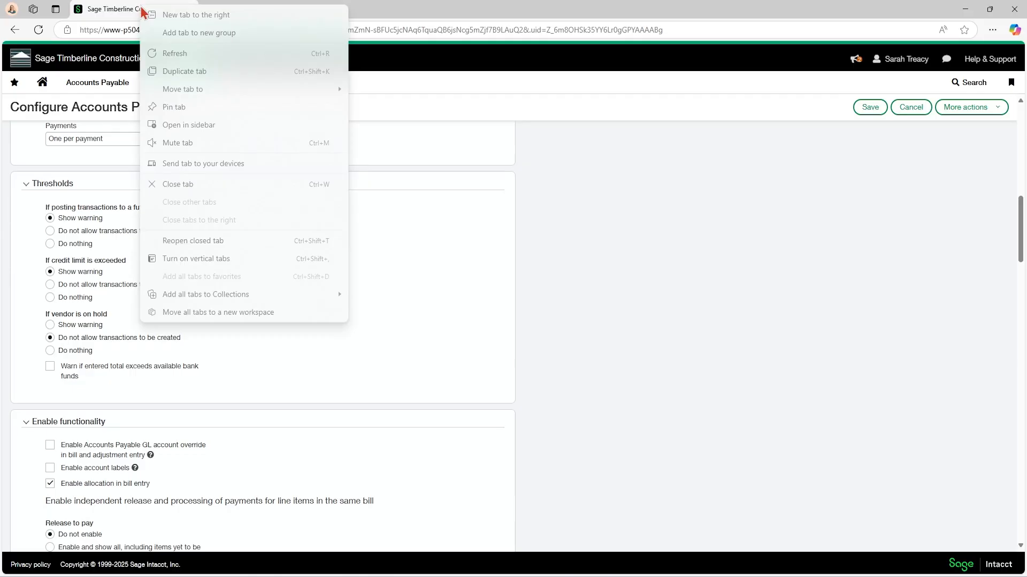
left_click(191, 69)
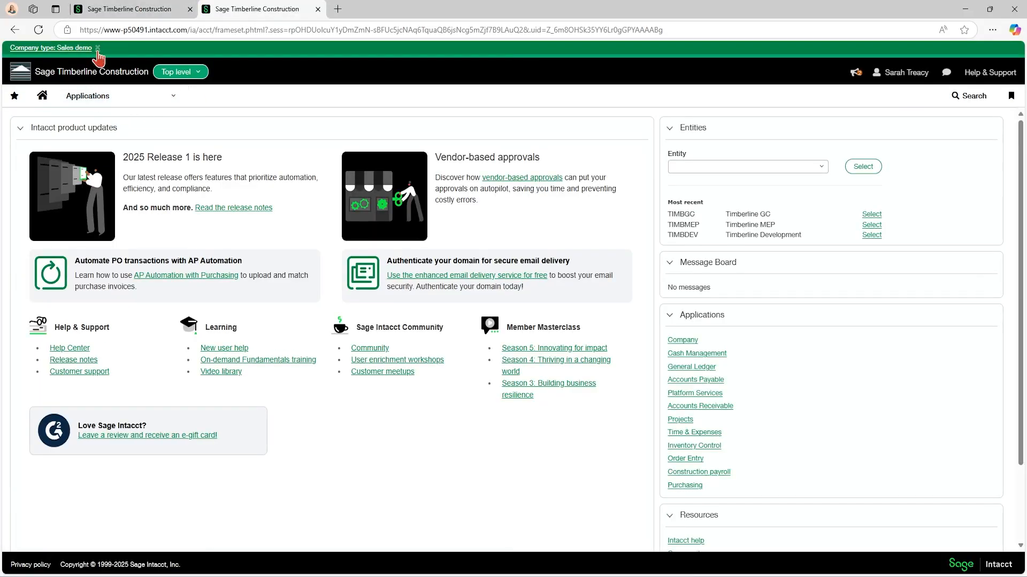
left_click(98, 47)
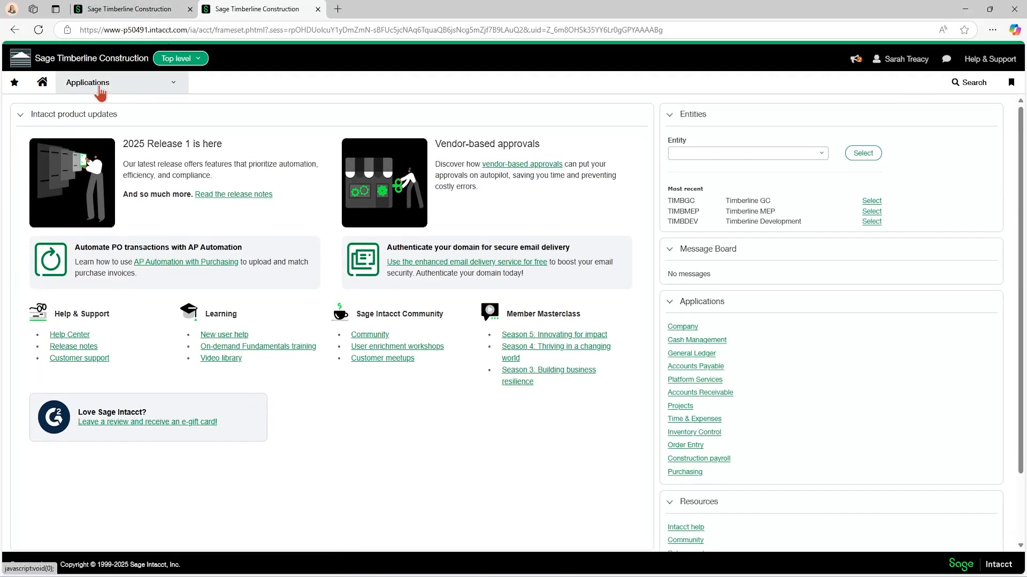
left_click(100, 92)
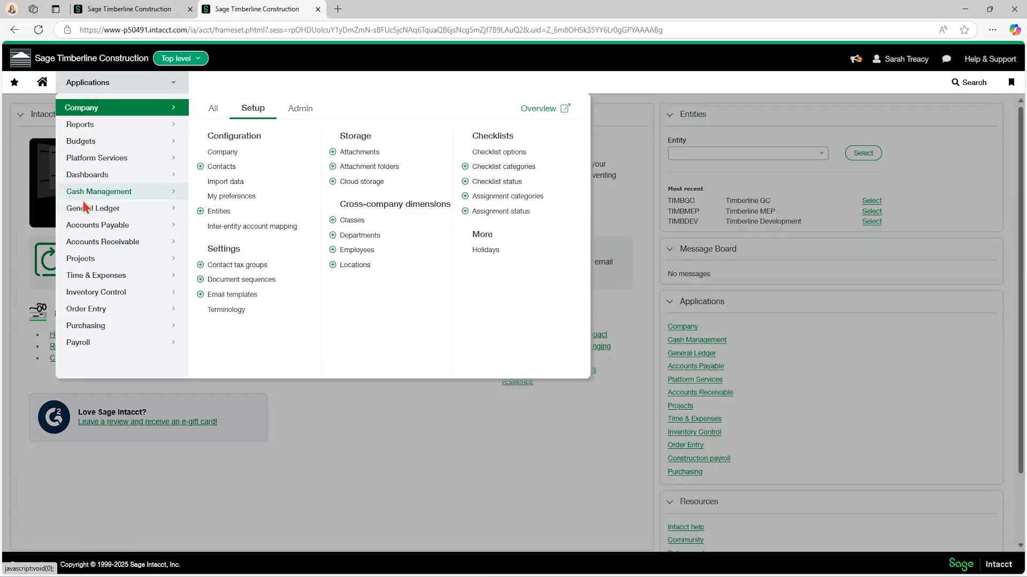
mouse_move(98, 232)
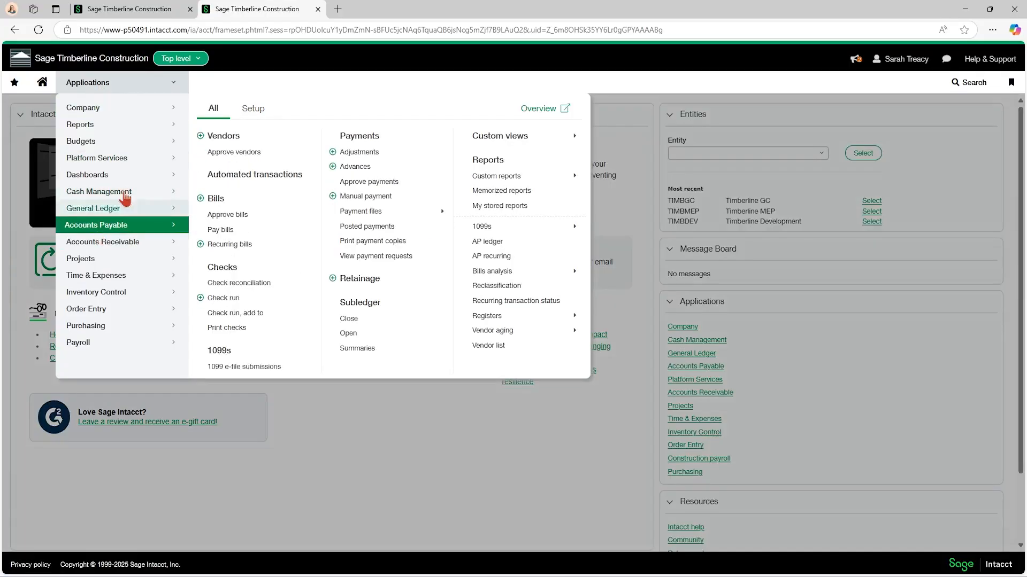
left_click(233, 138)
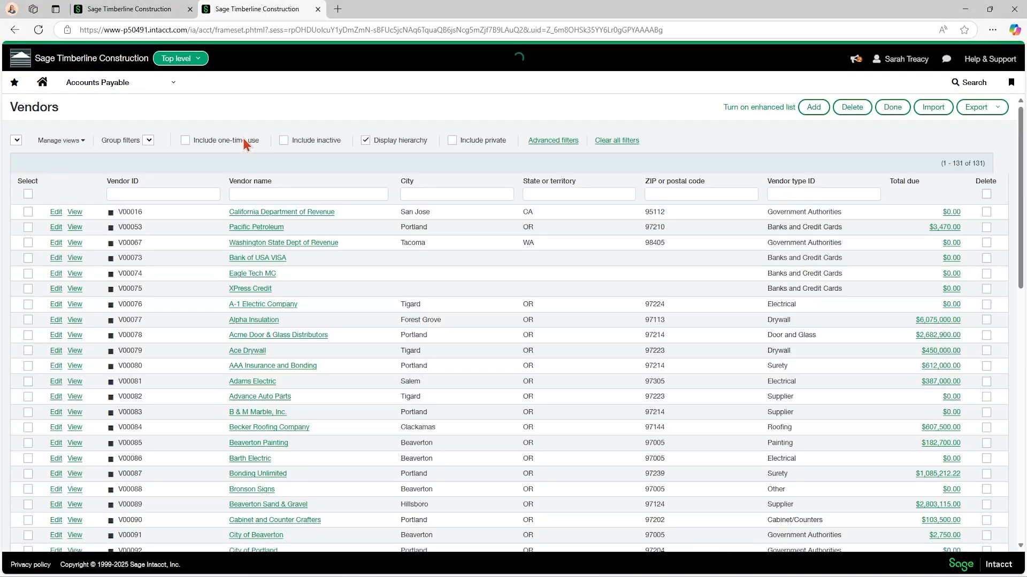
Open the California Department of Revenue vendor and compare its On hold and Do not pay billing options with the vendor-hold threshold.
left_click(57, 212)
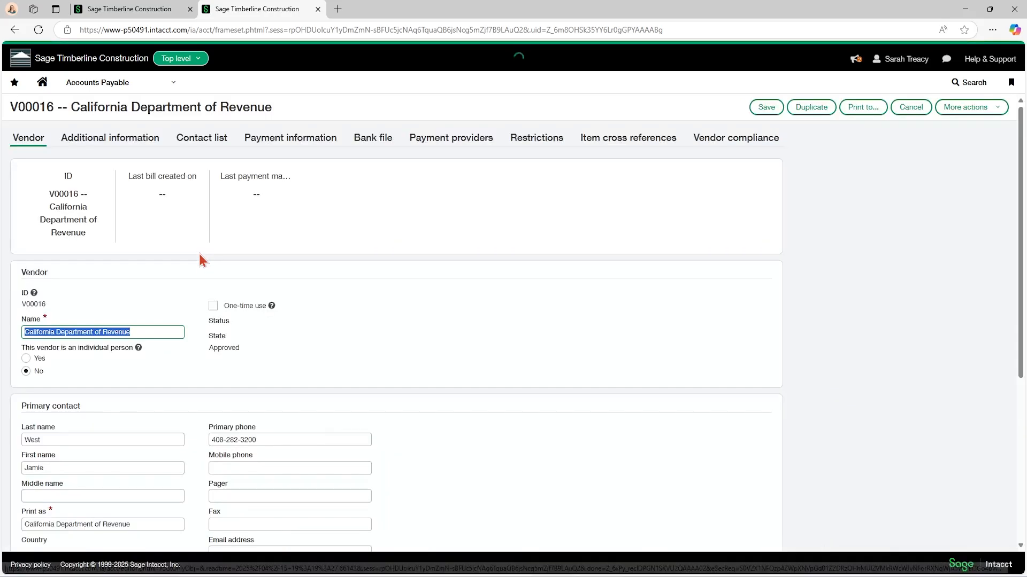
left_click(132, 139)
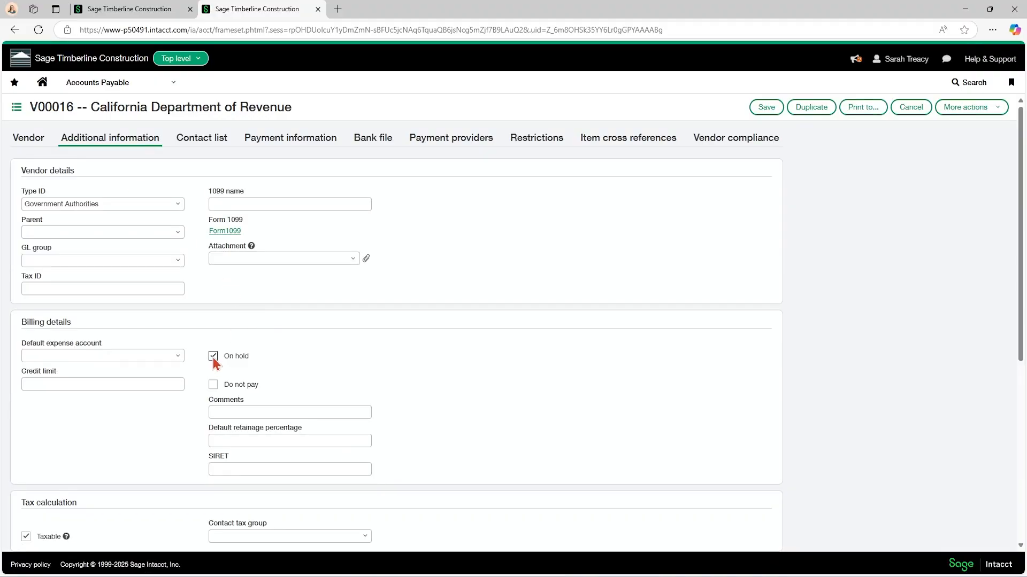
left_click(119, 9)
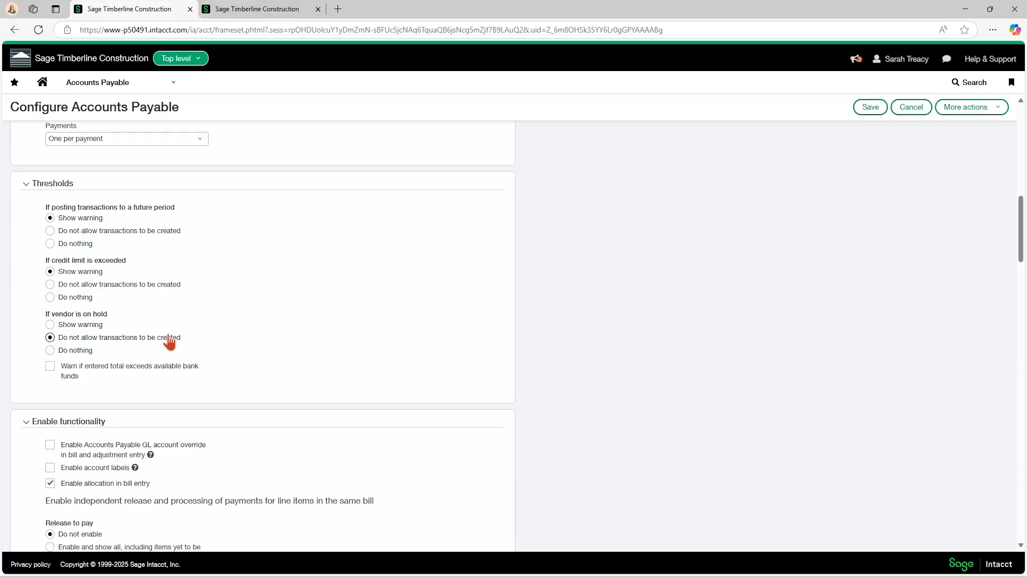
left_click(267, 10)
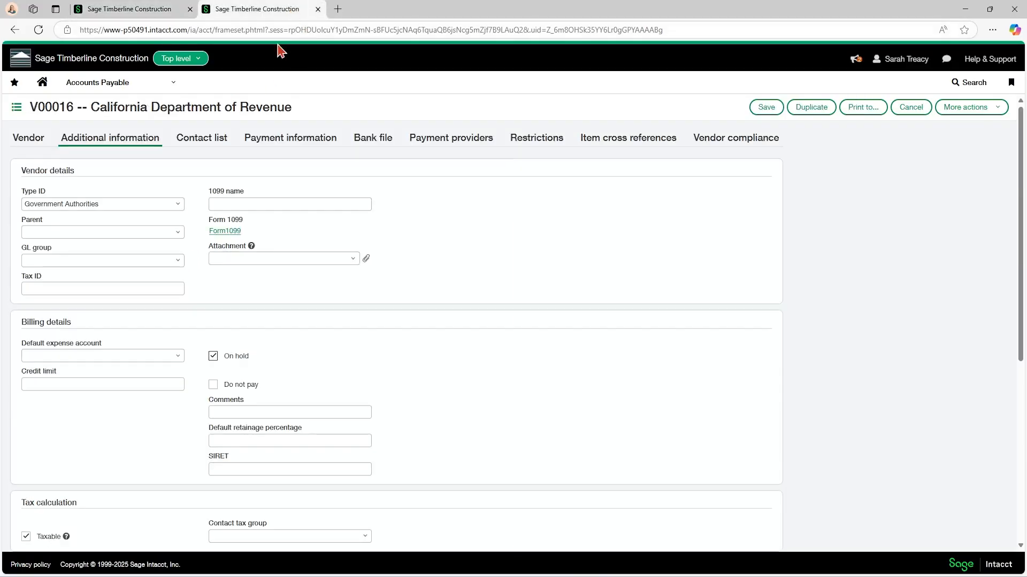
left_click(214, 389)
Return to the Accounts Payable configuration and examine the Enable functionality options.
left_click(134, 7)
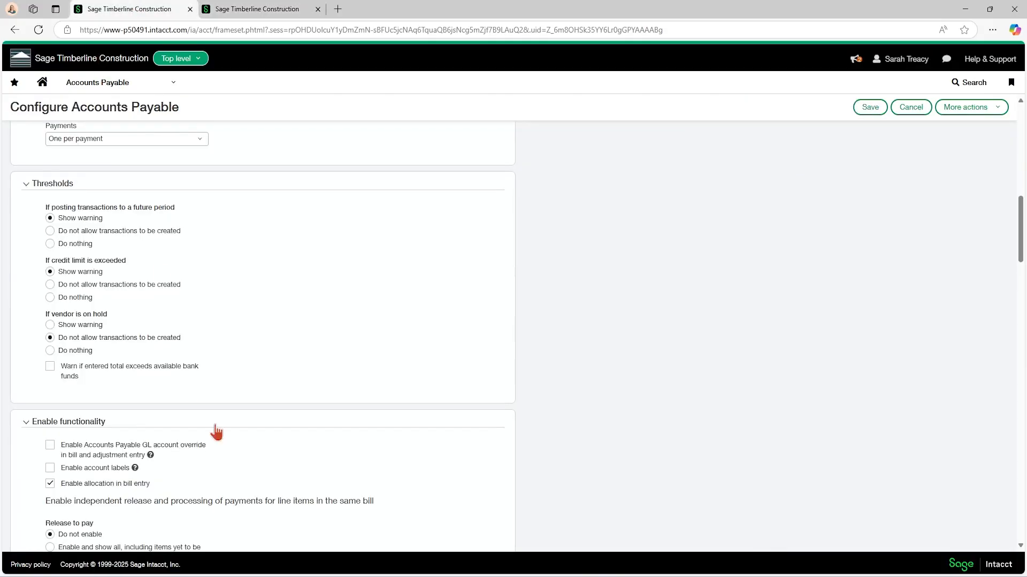
scroll(214, 427, "down", 3)
scroll(219, 370, "down", 1)
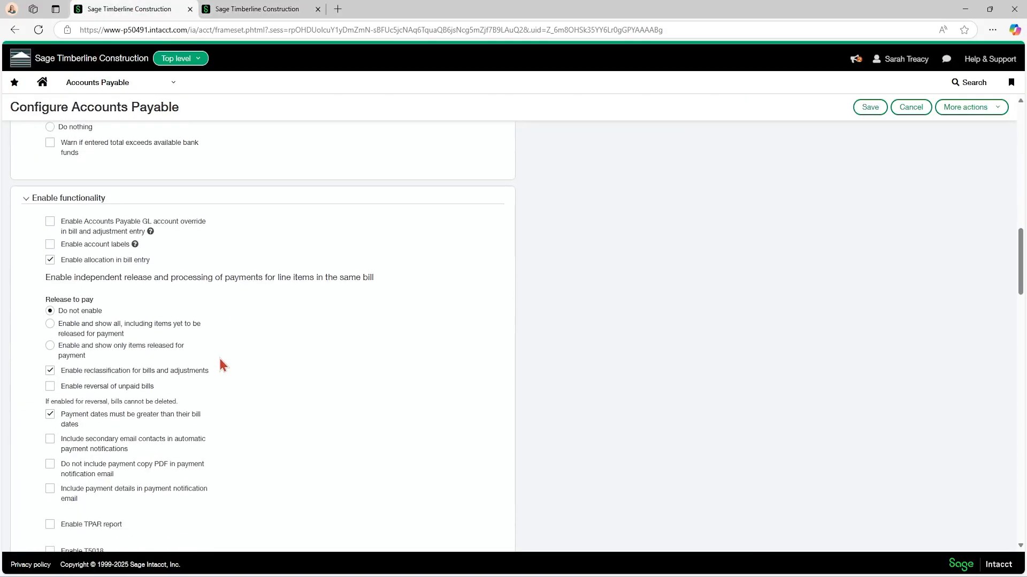
scroll(191, 268, "down", 1)
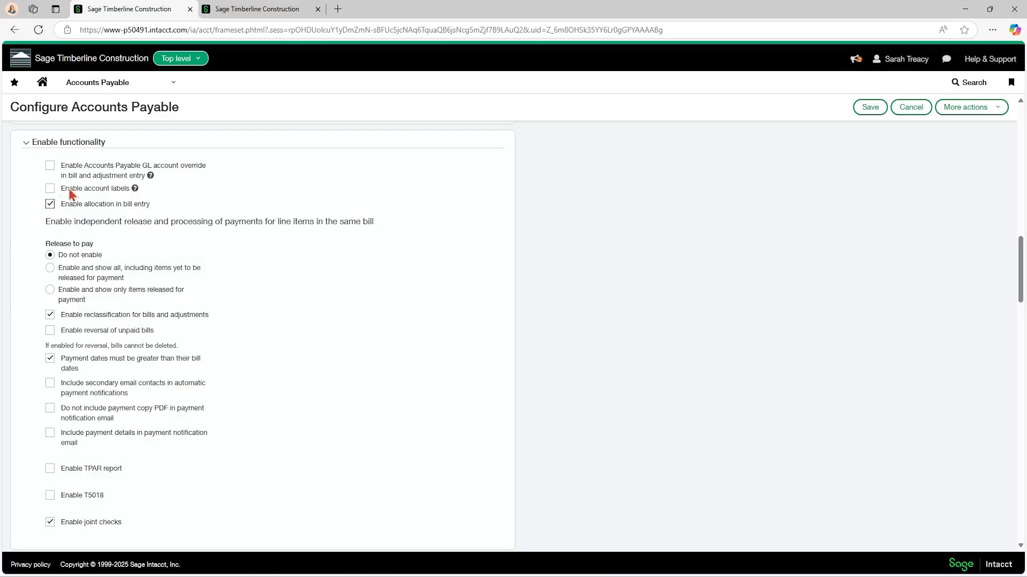
Leave the vendor record without saving and open the 04/01/2025 Motor Leases bill to view its first line's allocation splits.
left_click(259, 11)
left_click(102, 82)
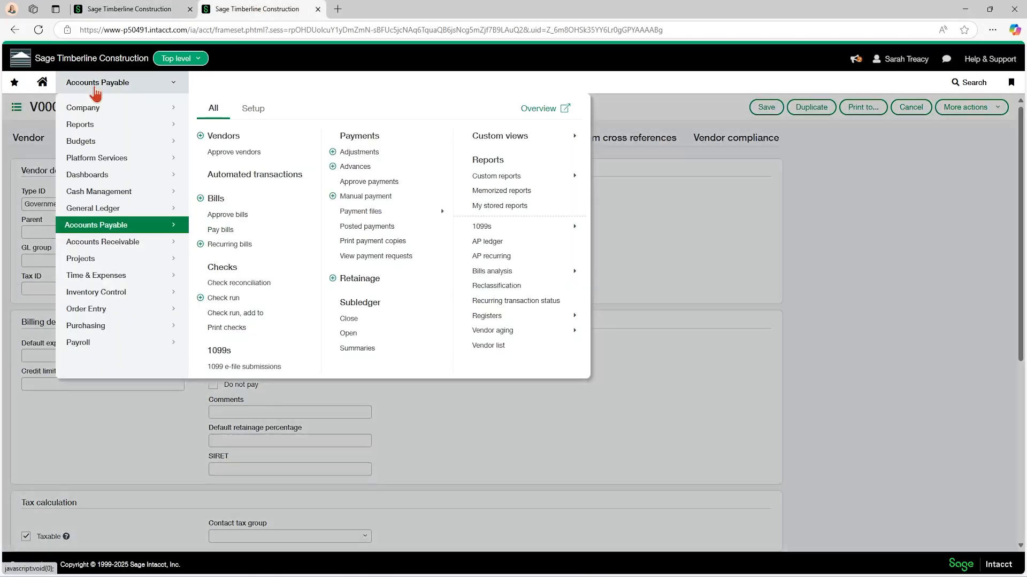
left_click(212, 195)
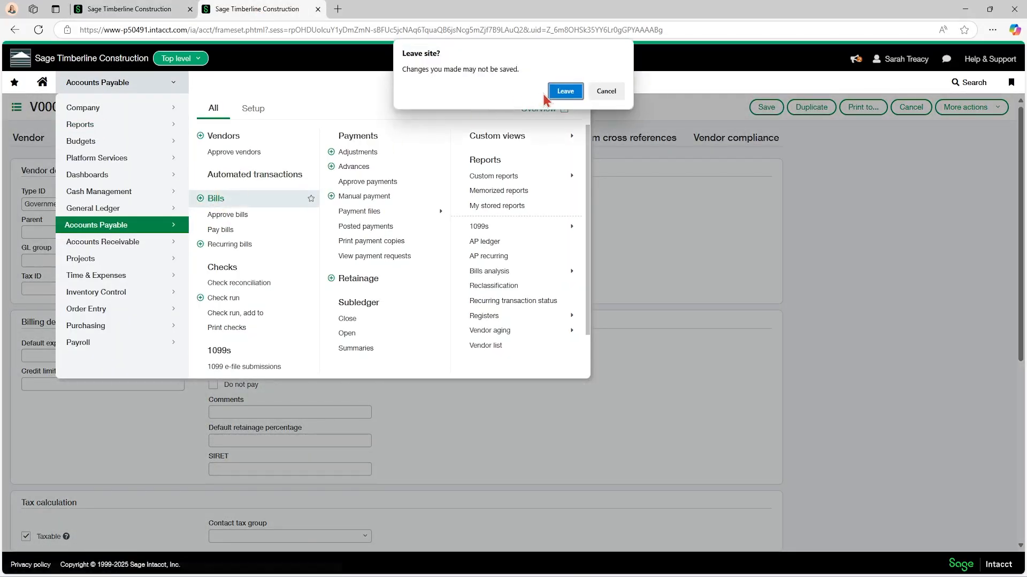
left_click(562, 92)
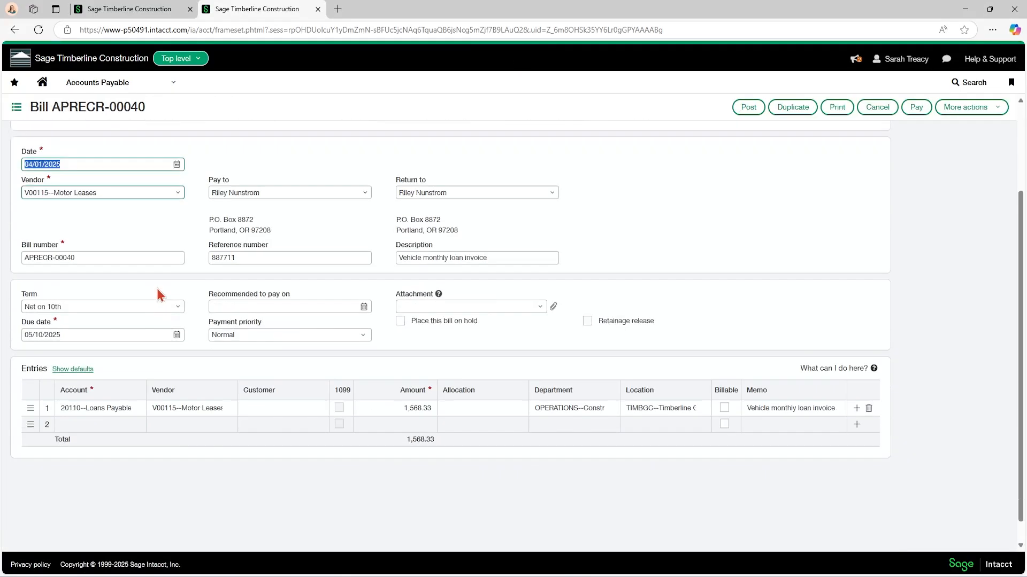
scroll(157, 289, "down", 1)
left_click(259, 386)
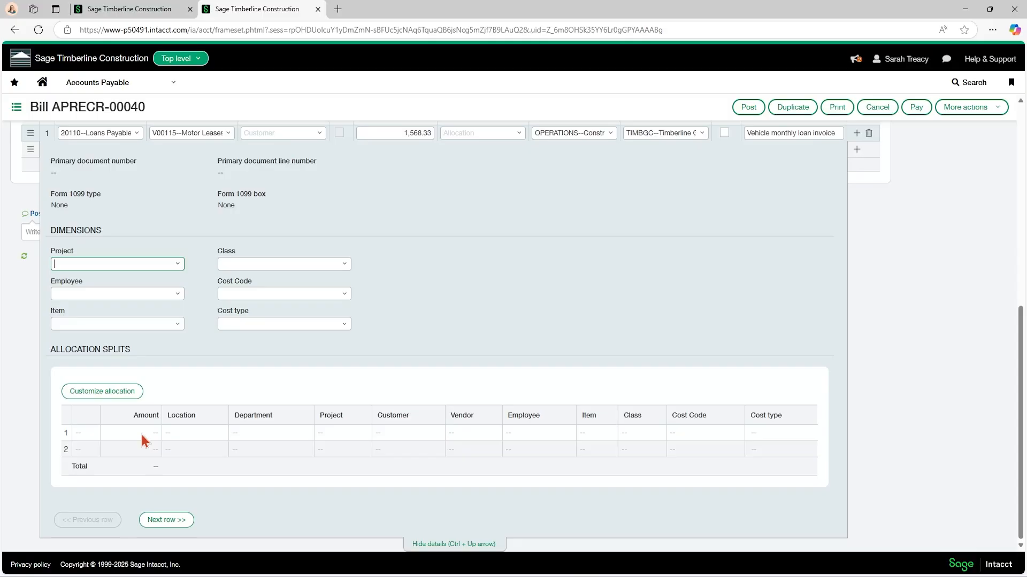
Go back to the configuration and review reclassification, unpaid bill reversal, payment date, notification, joint check and contact settings.
left_click(159, 9)
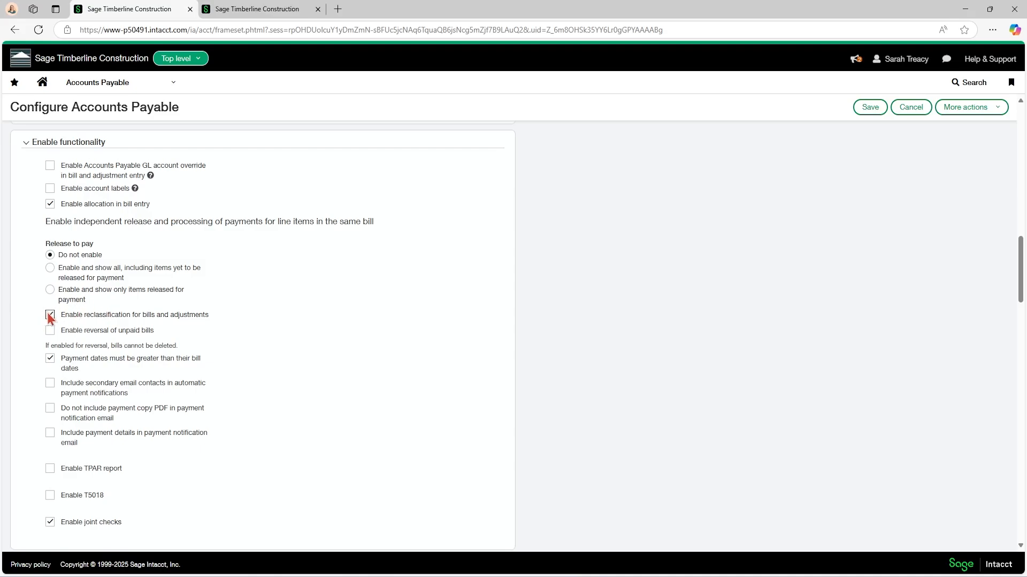
scroll(35, 313, "down", 1)
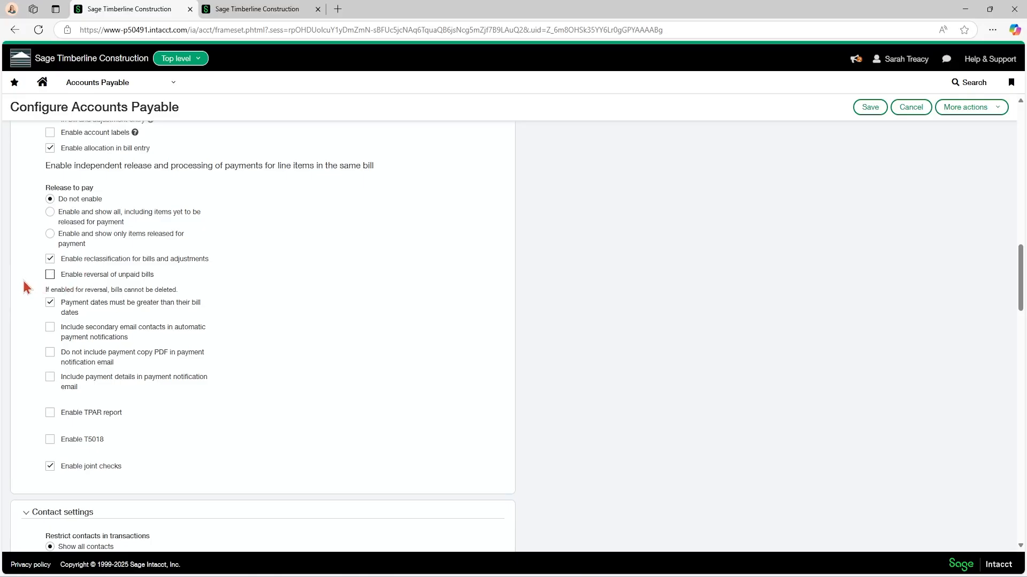
scroll(24, 287, "down", 1)
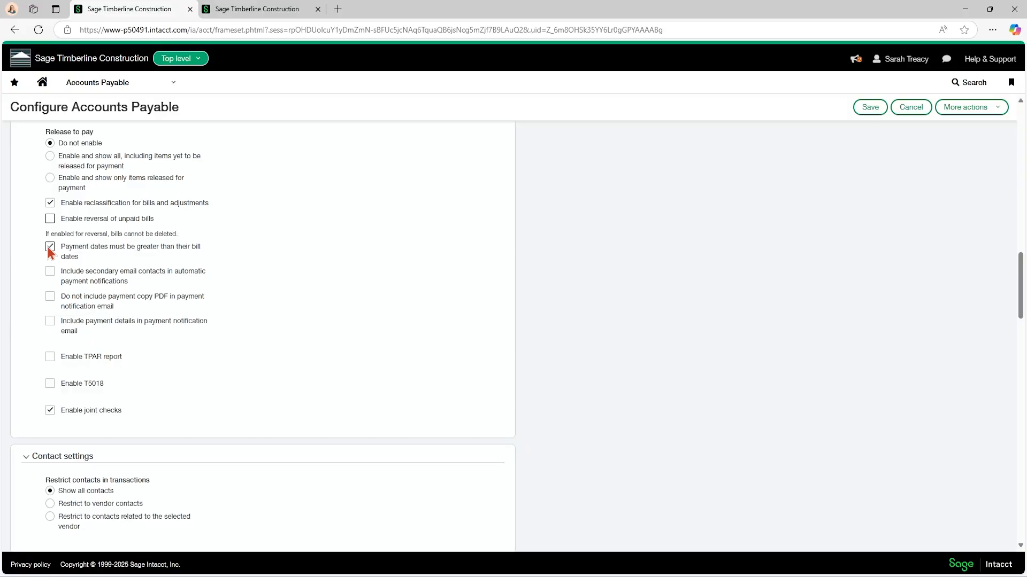
scroll(47, 246, "down", 1)
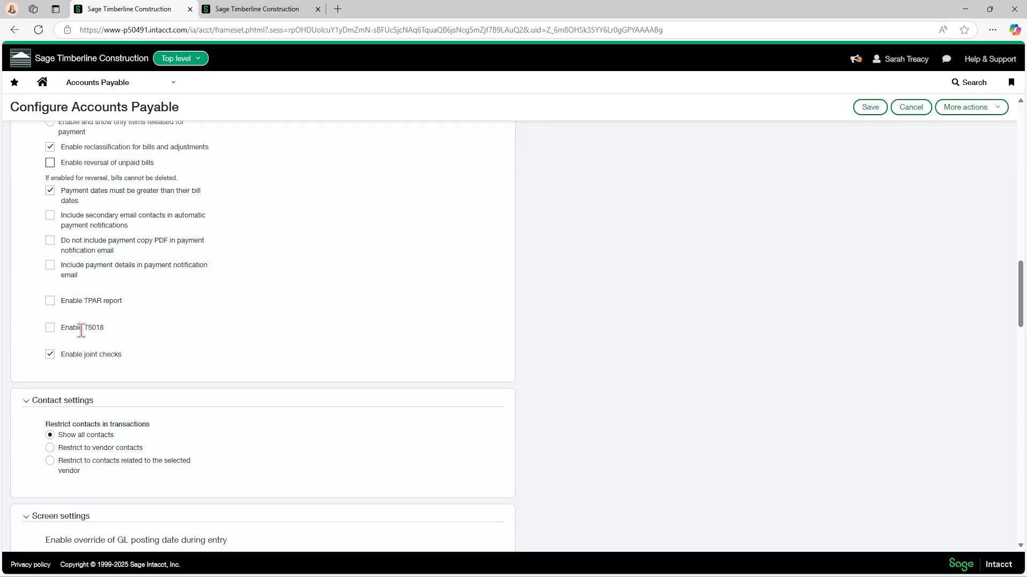
scroll(28, 326, "down", 1)
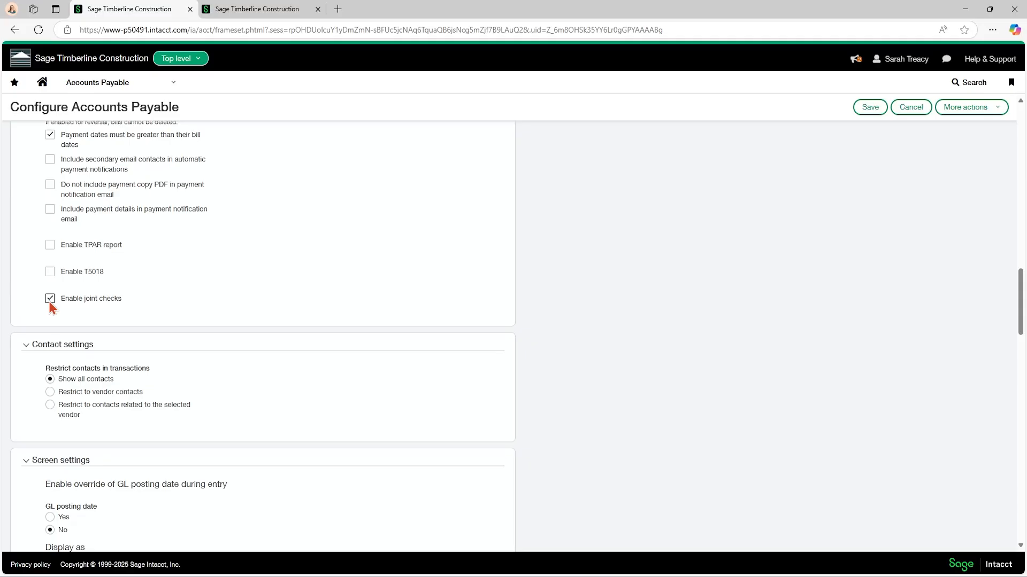
Add ABC as a joint payee on the 04/01/2025 Motor Leases bill and inspect its print-as name.
left_click(260, 13)
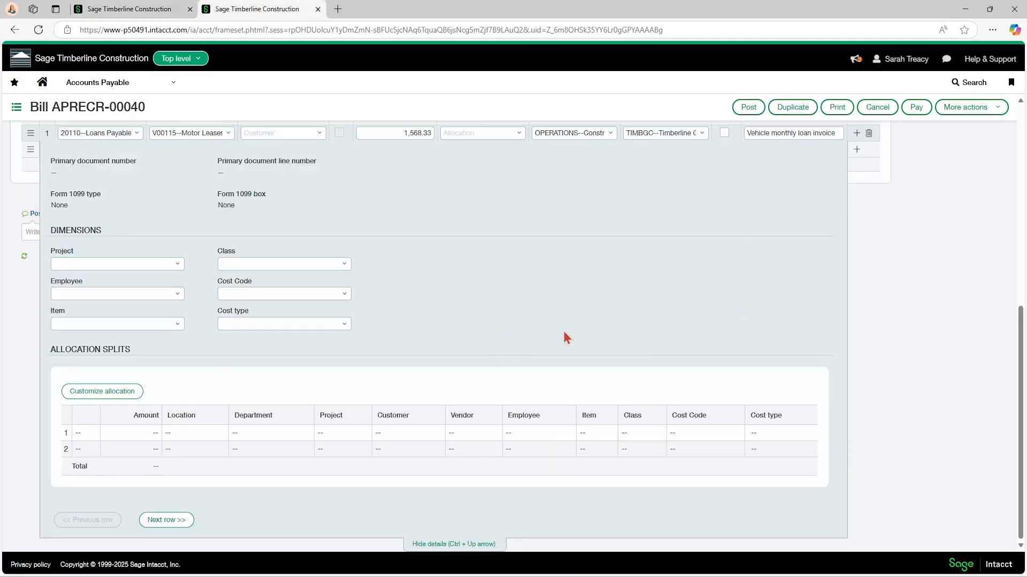
scroll(944, 339, "up", 8)
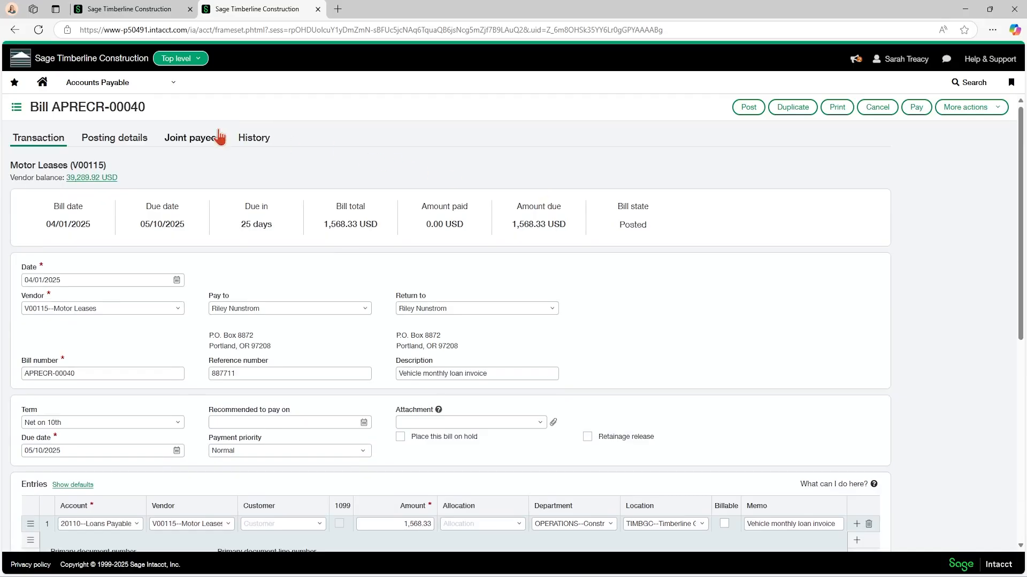
left_click(204, 138)
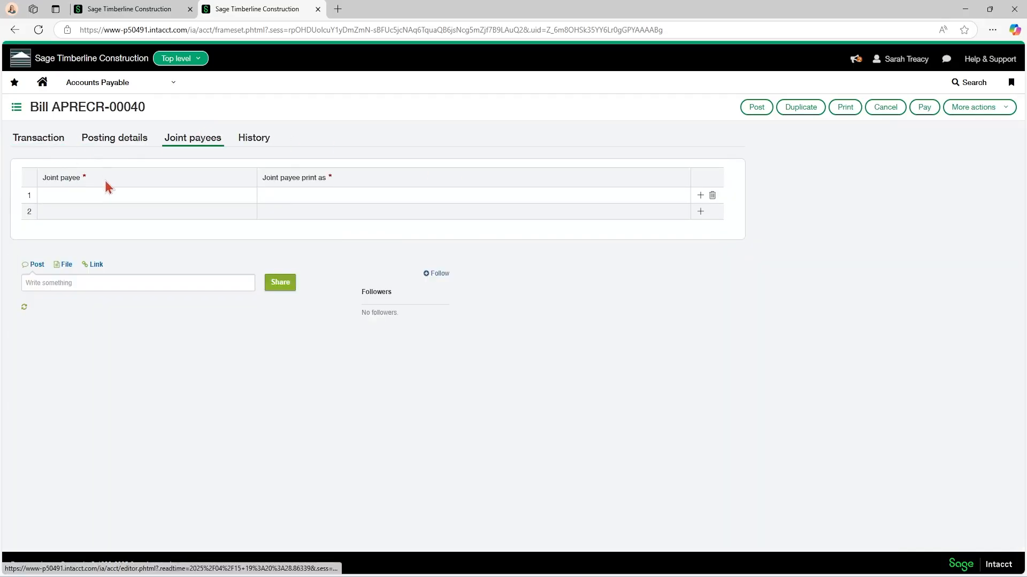
left_click(97, 195)
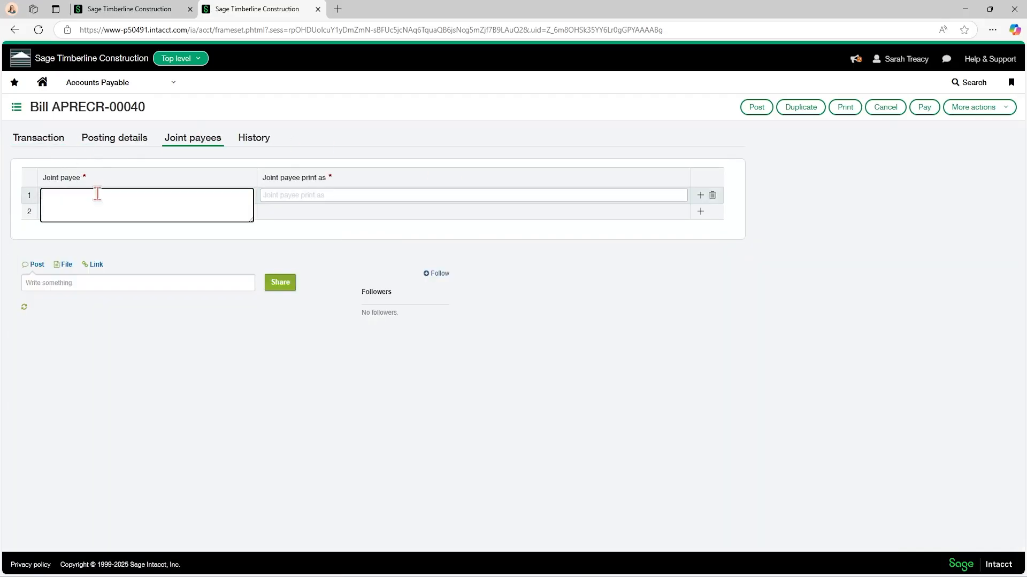
type("ABC")
key("Tab")
left_click(358, 198)
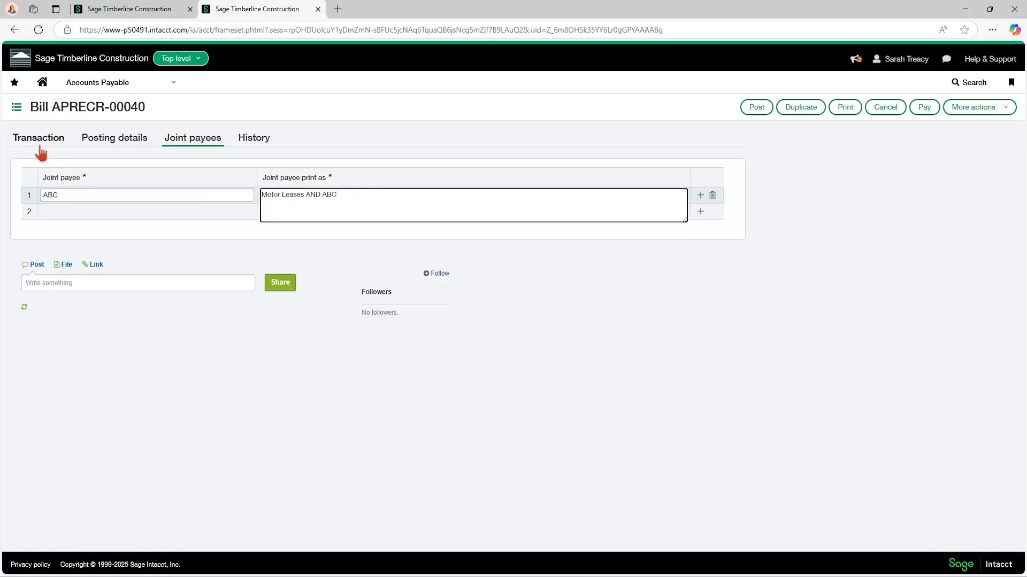
Review the contact restriction options in the configuration and view the Pay to contacts available on the Motor Leases bill.
left_click(127, 10)
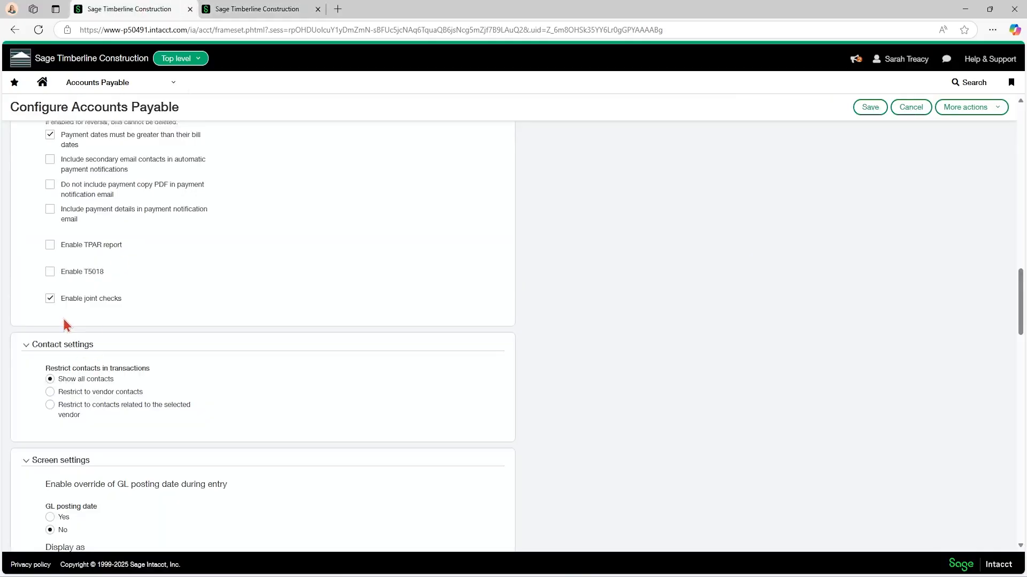
scroll(155, 309, "down", 1)
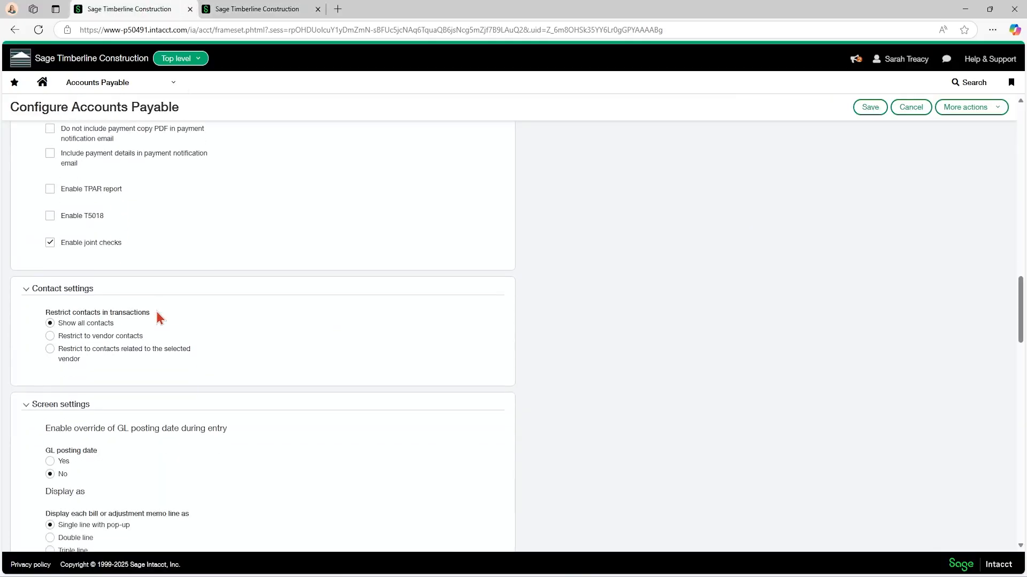
scroll(156, 312, "down", 1)
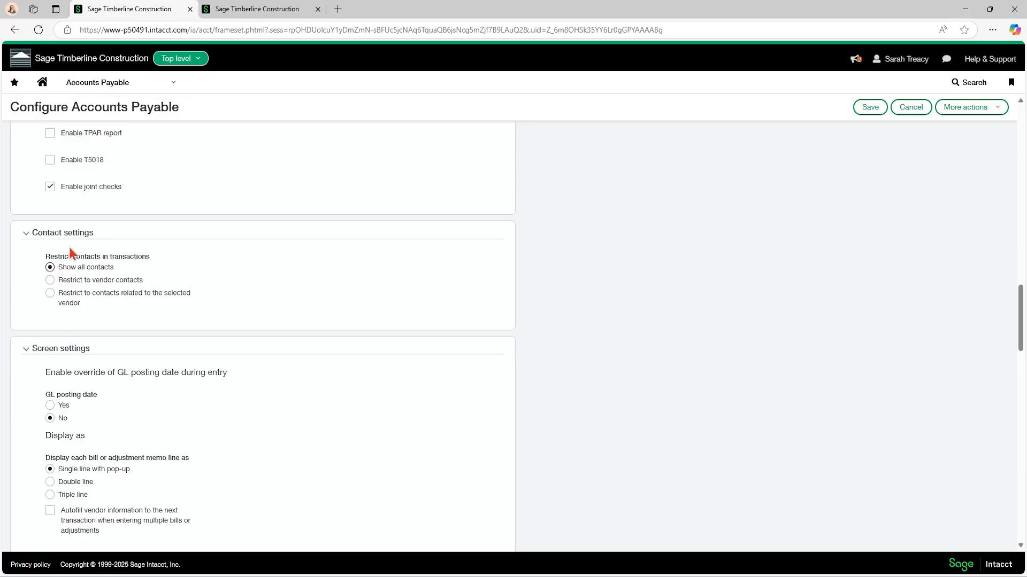
left_click(270, 8)
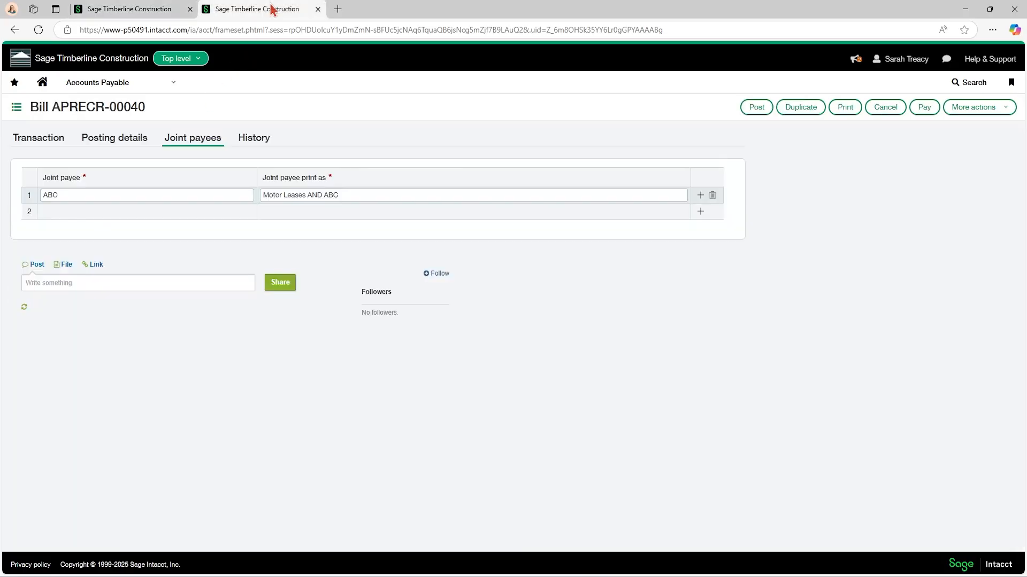
left_click(40, 138)
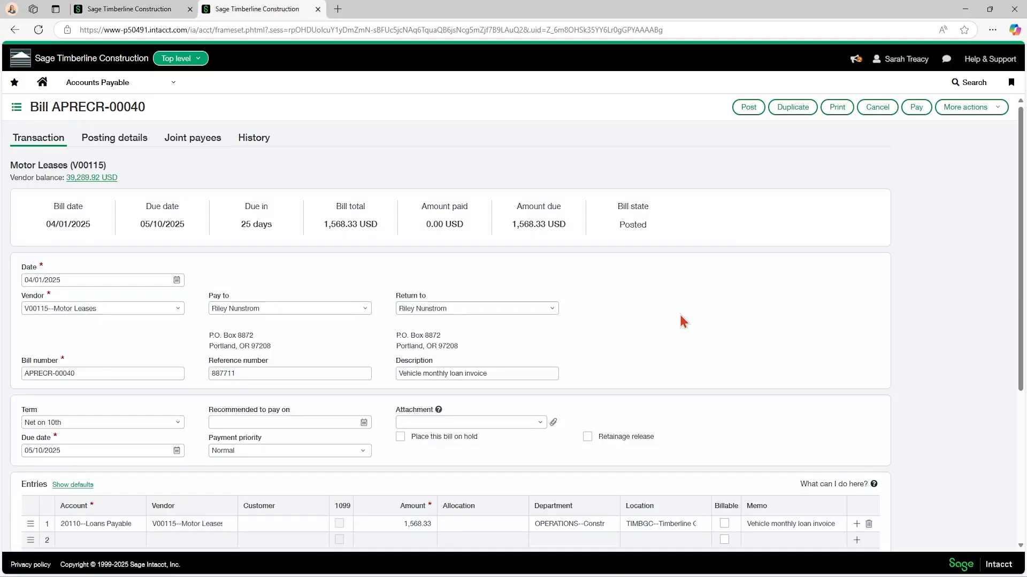
left_click(369, 311)
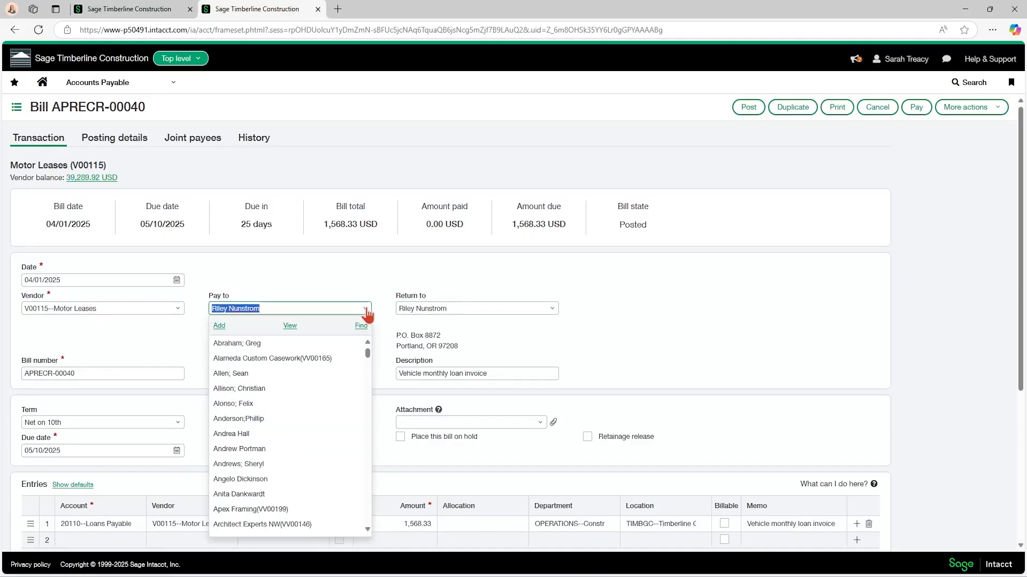
scroll(316, 374, "down", 3)
scroll(315, 372, "up", 3)
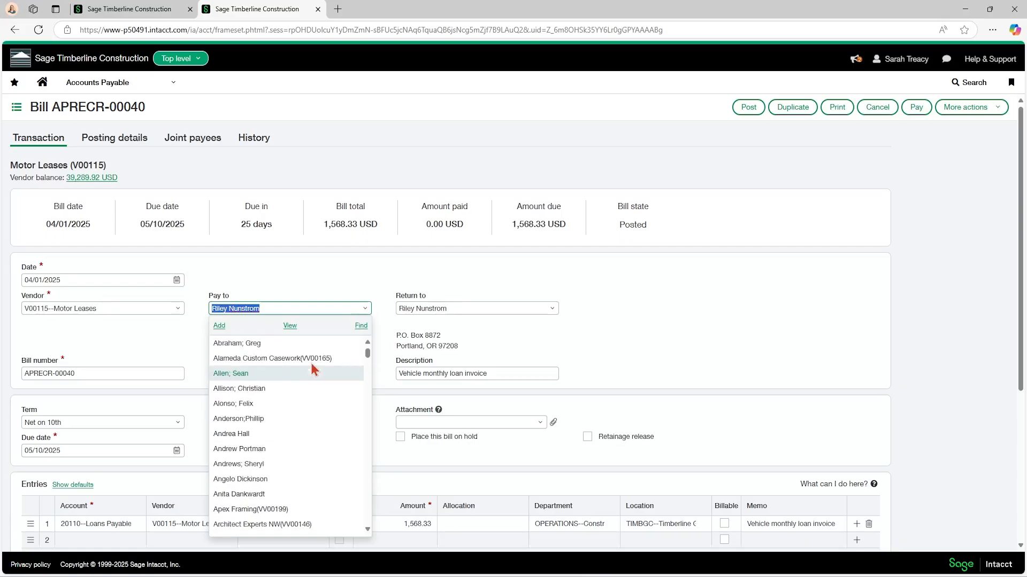
Return to the Accounts Payable configuration and set the GL posting date override to Yes.
left_click(140, 13)
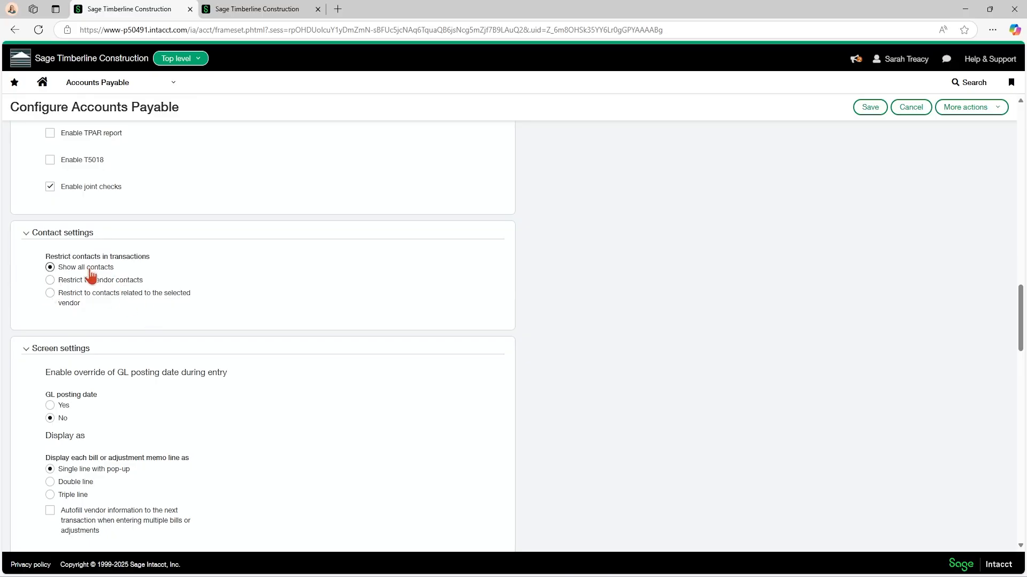
scroll(144, 320, "down", 2)
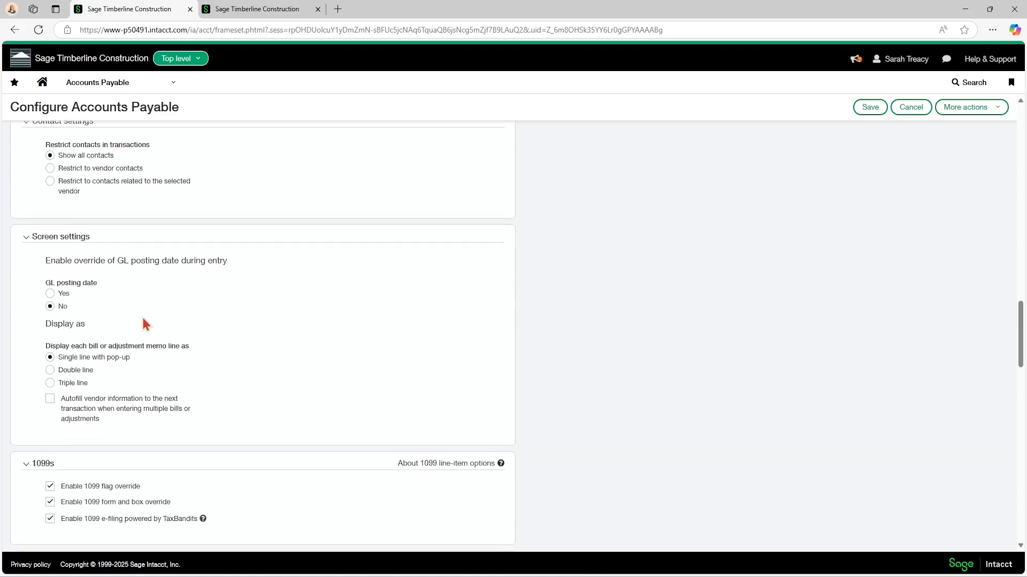
scroll(143, 323, "down", 1)
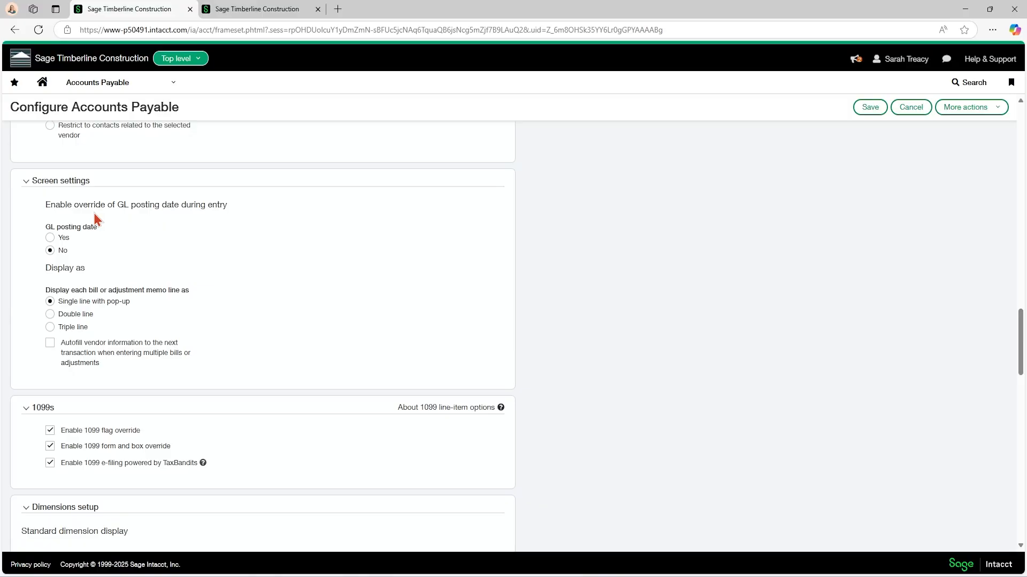
left_click(50, 237)
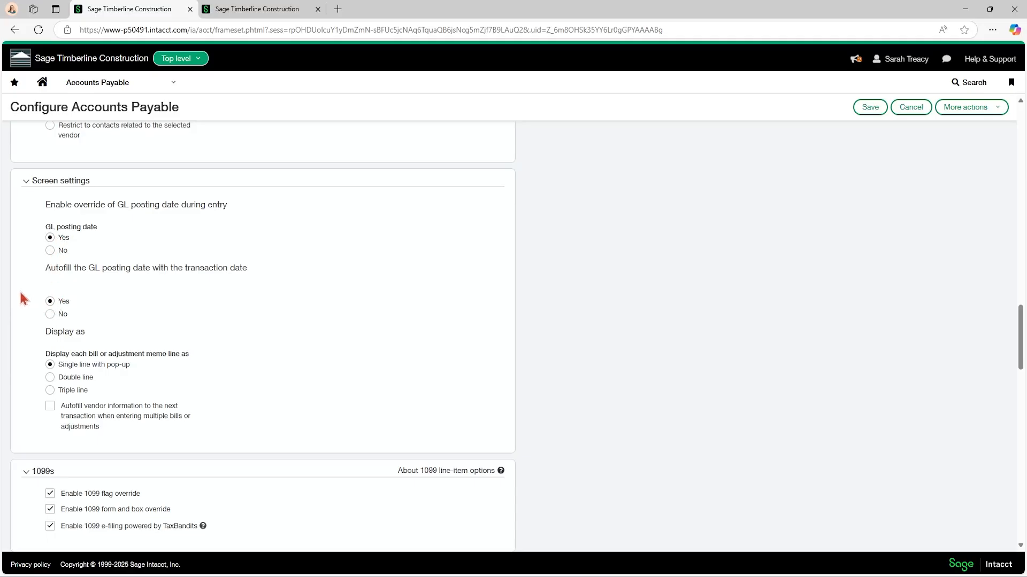
Review the GL posting date autofill, line display, 1099 and standard dimension display settings.
scroll(22, 297, "down", 2)
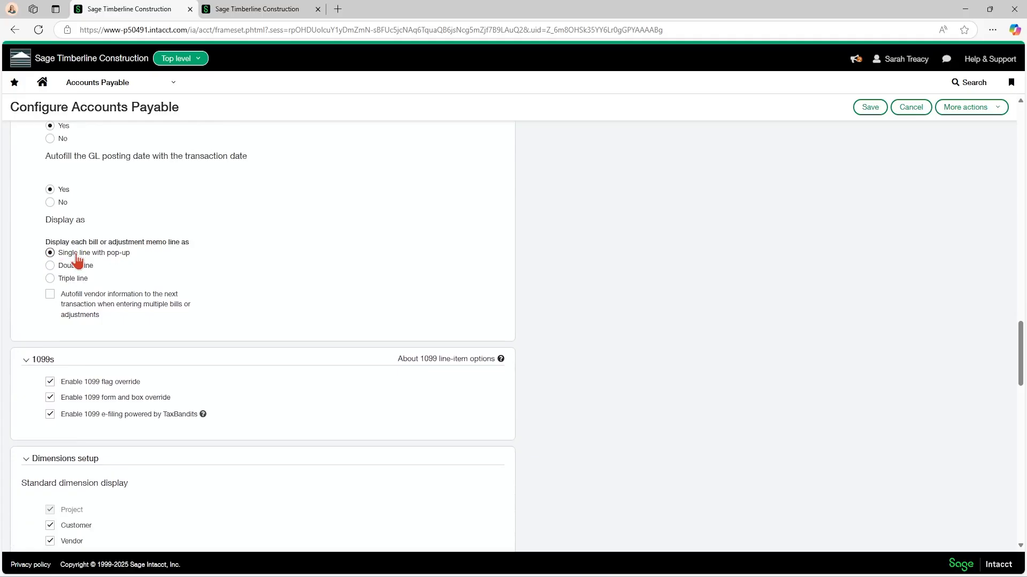
scroll(191, 295, "down", 1)
scroll(191, 295, "down", 1)
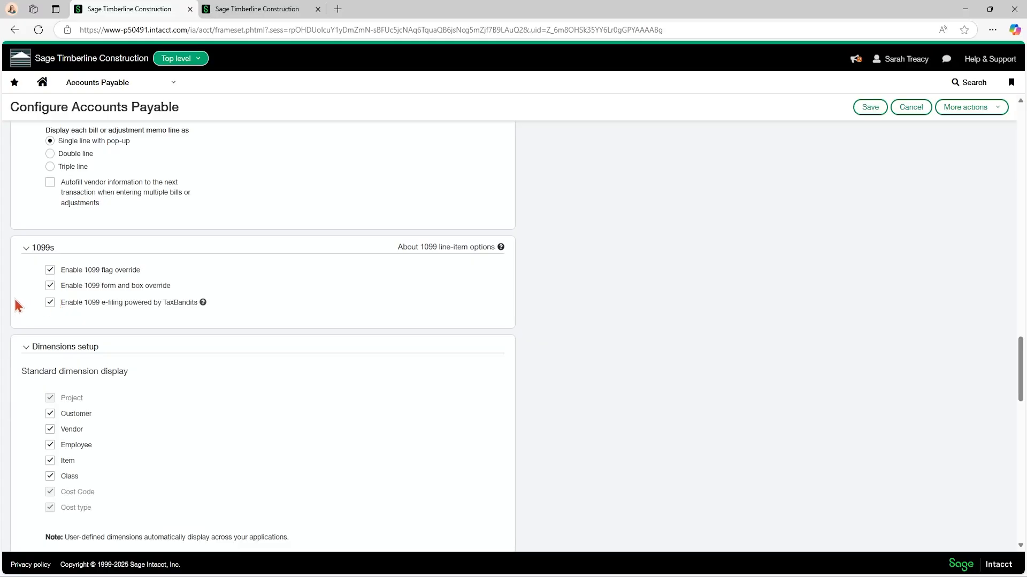
left_click(49, 286)
scroll(132, 332, "down", 3)
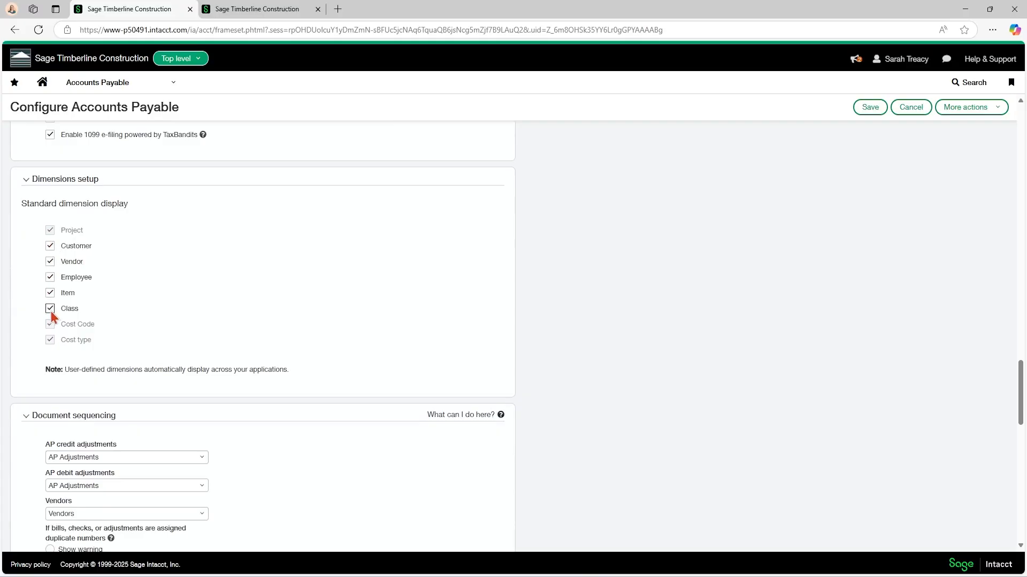
Show the first line's details on the Motor Leases bill and compare its dimension fields with the Dimensions setup.
left_click(258, 9)
left_click(690, 315)
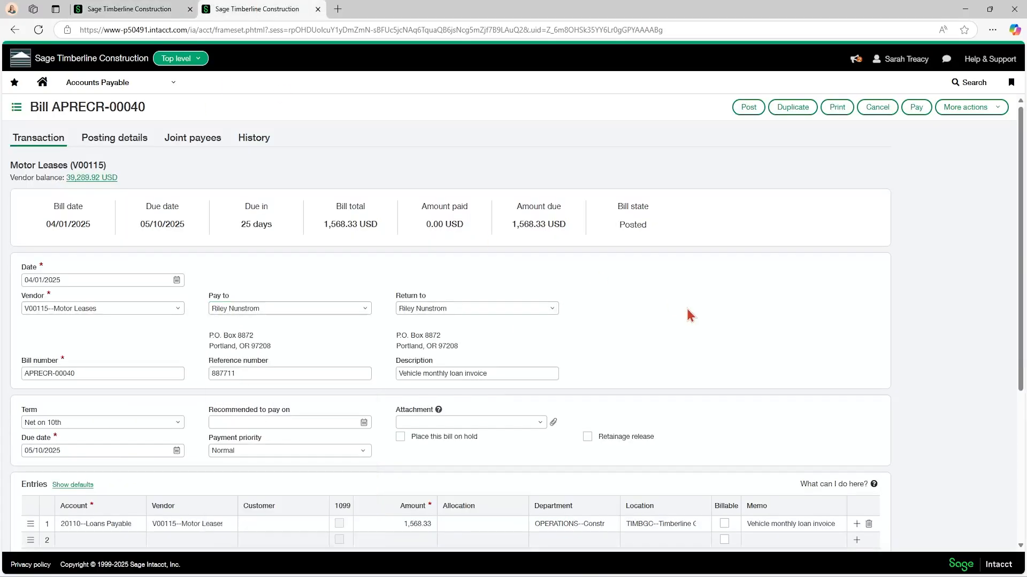
scroll(339, 348, "down", 4)
left_click(295, 300)
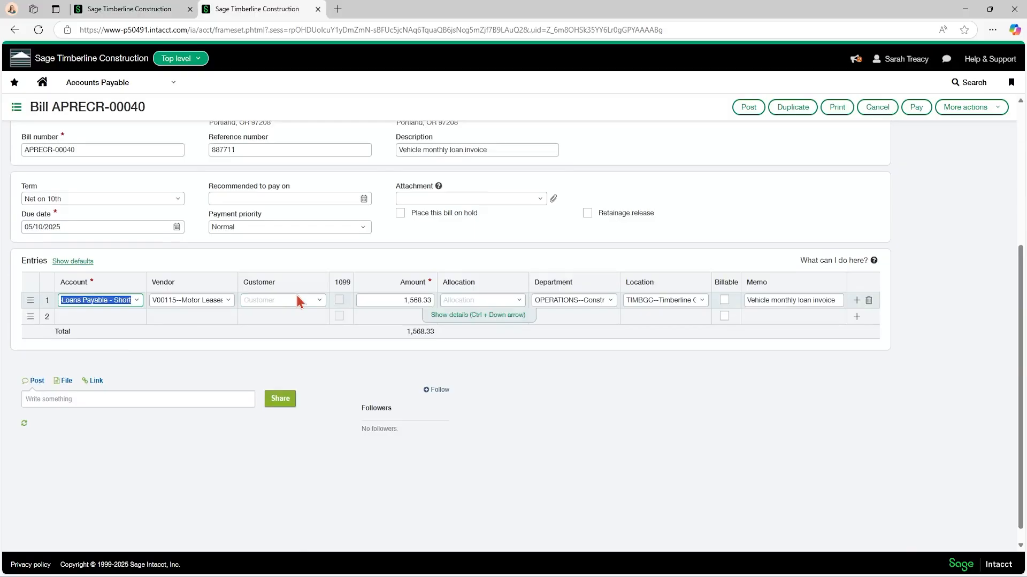
left_click(455, 315)
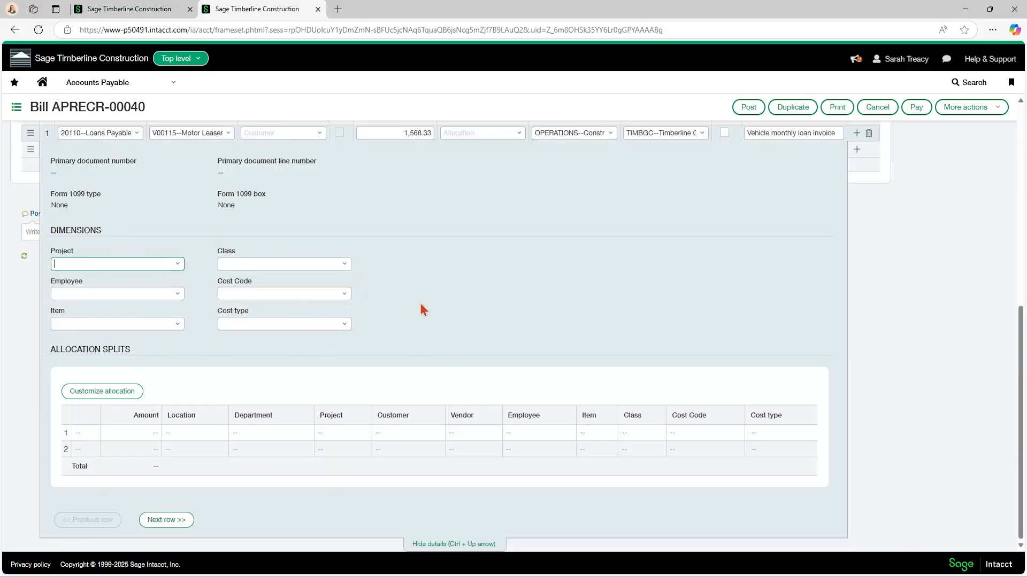
left_click(119, 11)
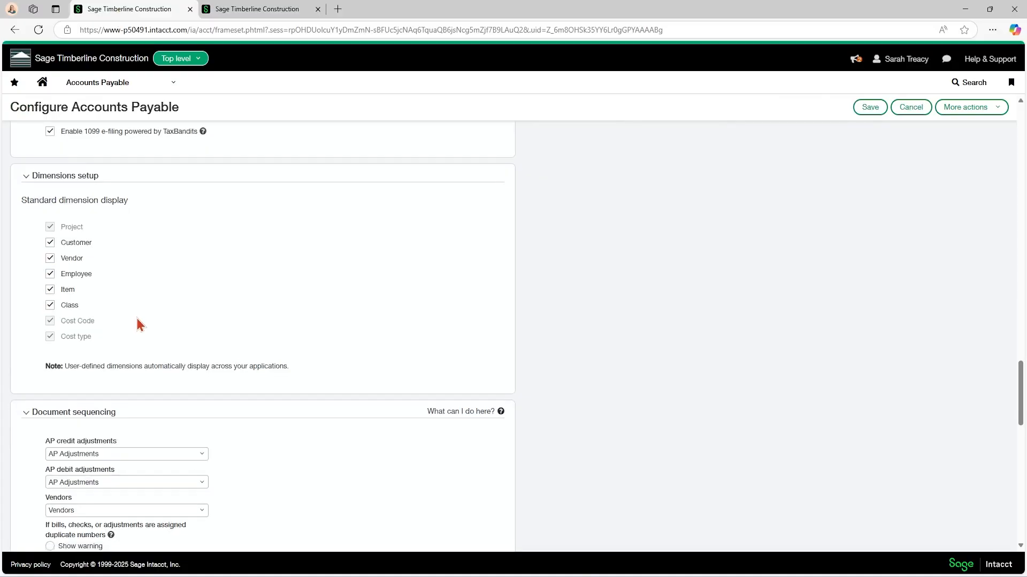
Review the Document sequencing settings, leave the bill without saving, and open the Vendors document sequence for editing.
scroll(137, 321, "down", 4)
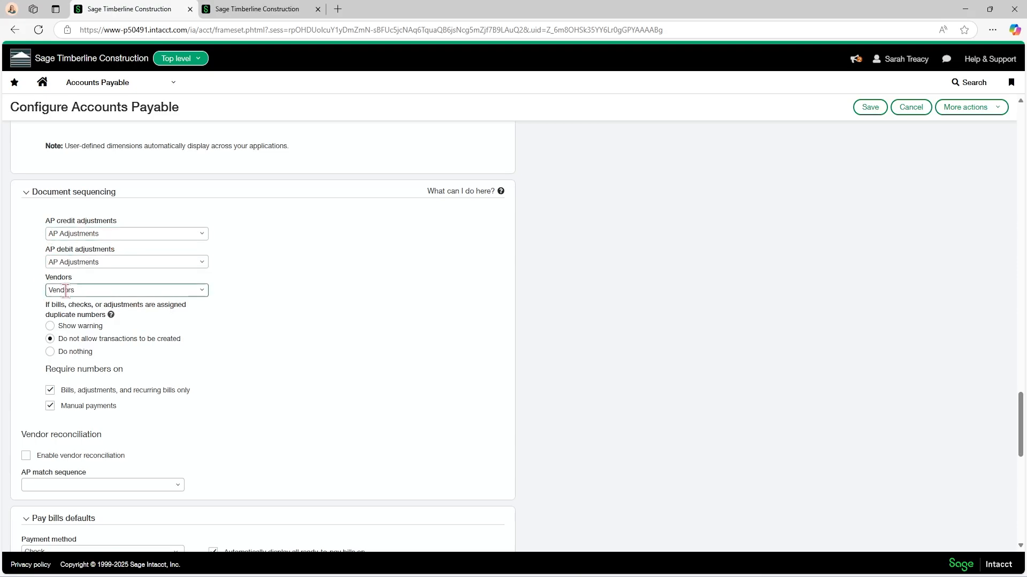
left_click(270, 11)
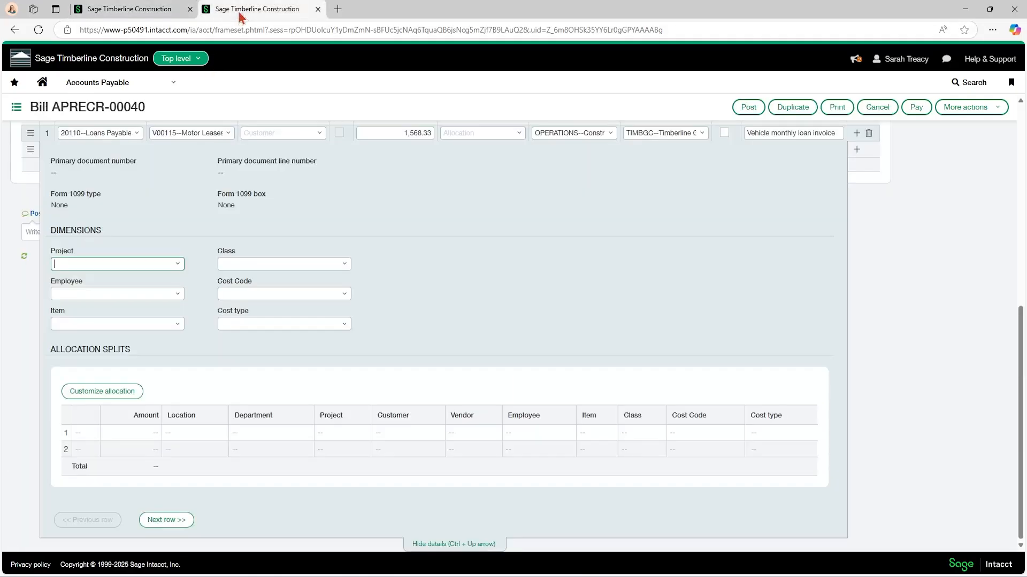
left_click(115, 85)
left_click(91, 113)
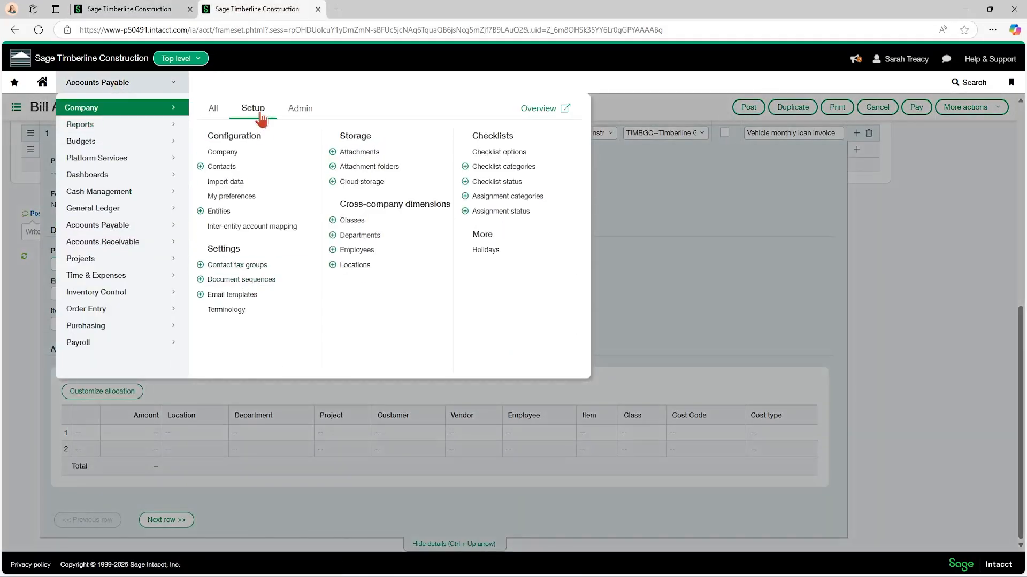
left_click(256, 286)
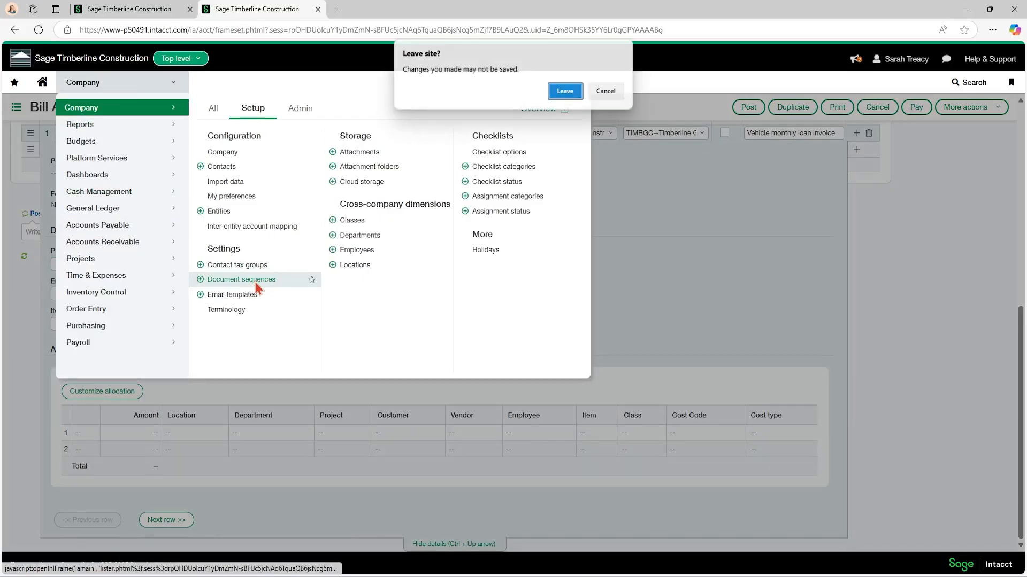
left_click(565, 92)
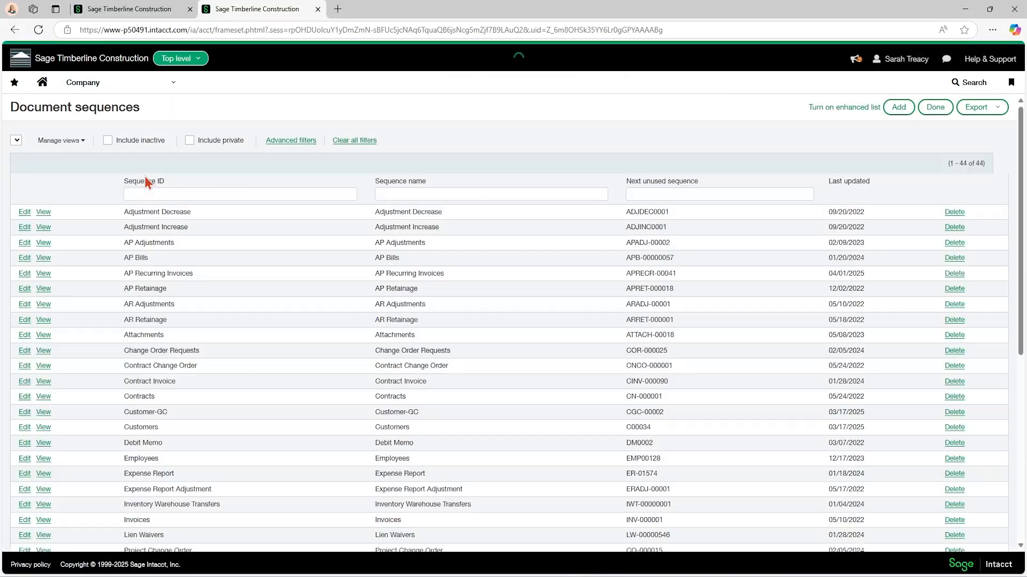
scroll(175, 203, "down", 5)
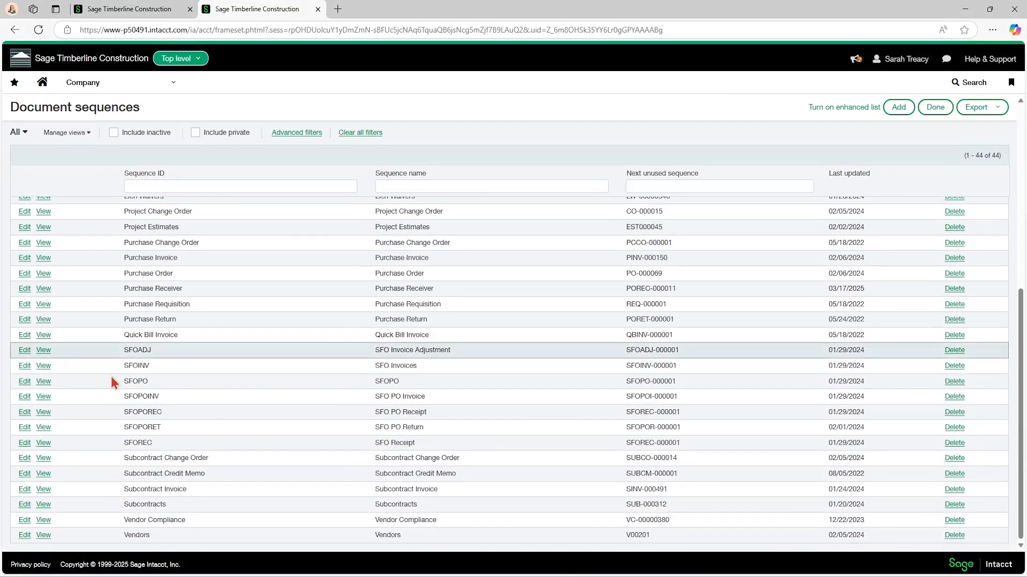
left_click(25, 535)
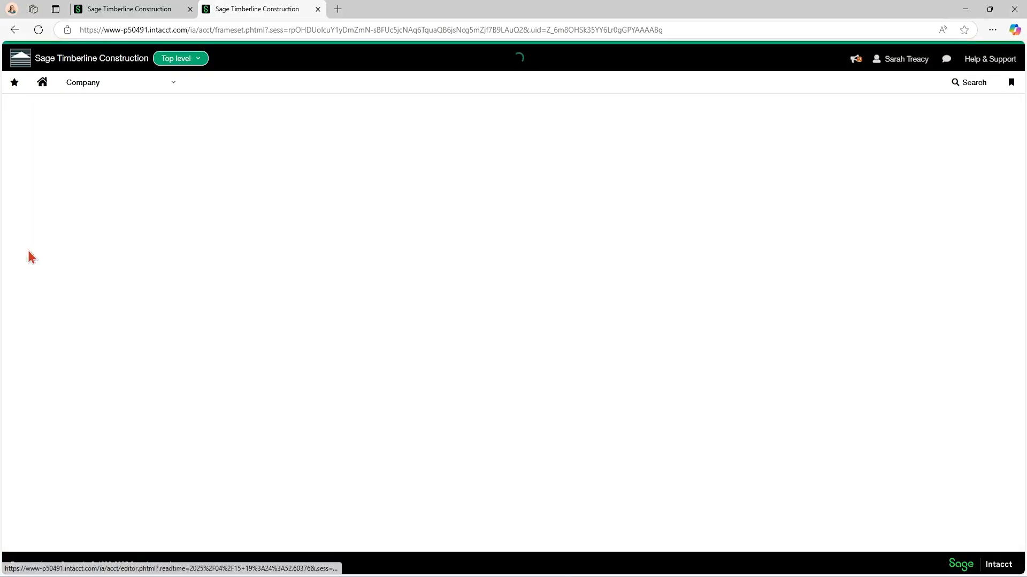
Dismiss the future-sequences notice and examine the Vendors sequence's fixed prefix, numeric length and next sequence number.
left_click(632, 235)
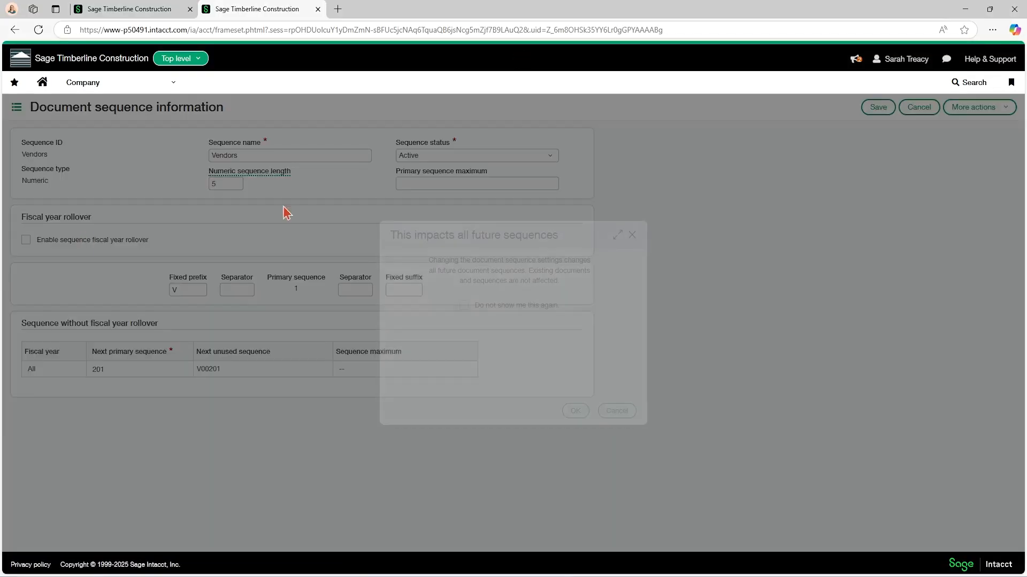
left_click(184, 291)
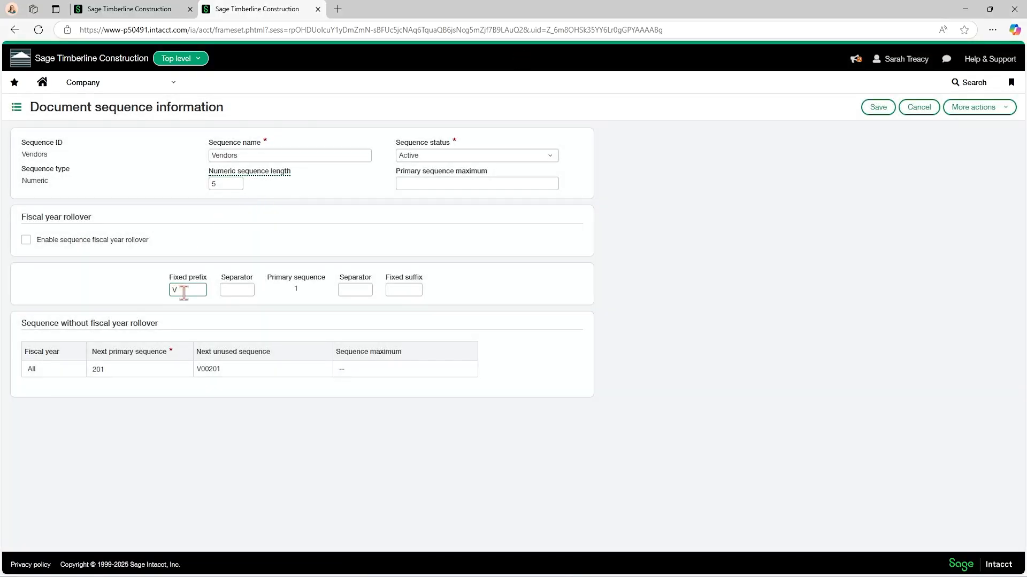
left_click(229, 187)
left_click_drag(236, 375, 201, 369)
left_click(222, 371)
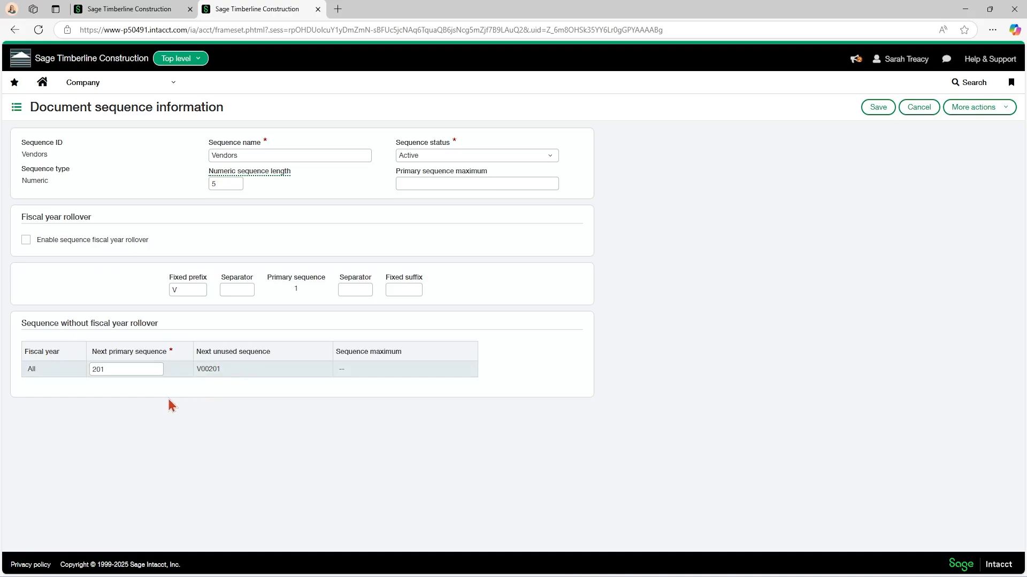
Switch from the top level to the Timberline GC entity and open its Accounts Payable configuration.
left_click(112, 9)
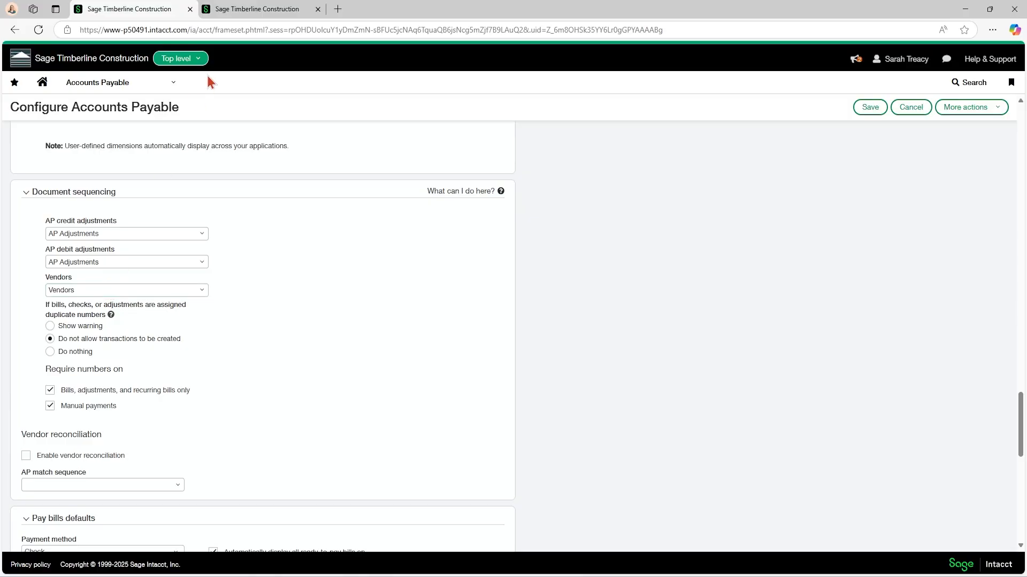
left_click(192, 60)
left_click(213, 146)
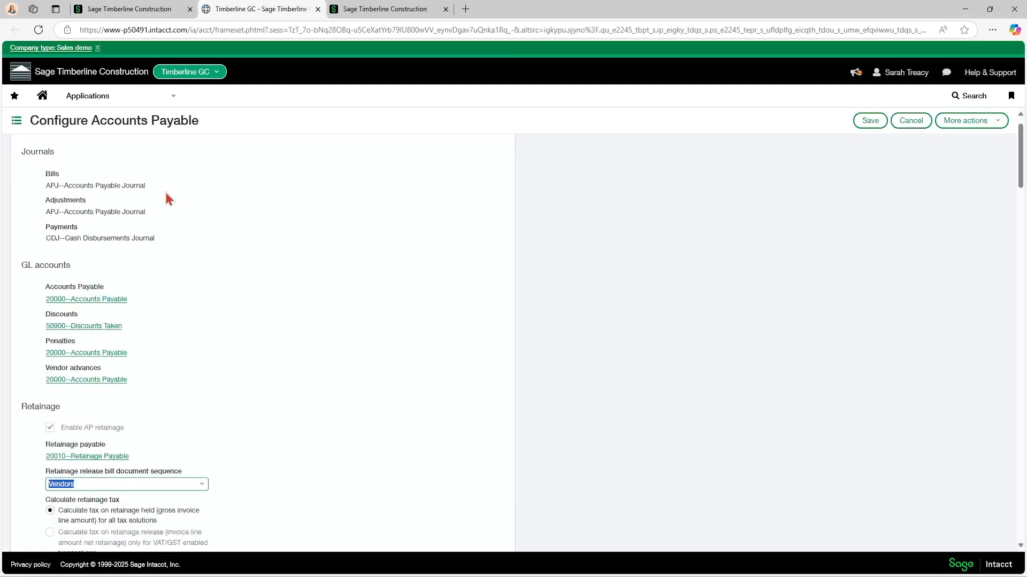
Compare the Vendors document sequence assigned in the Timberline GC entity with the one in the top-level Accounts Payable configuration.
scroll(164, 190, "down", 20)
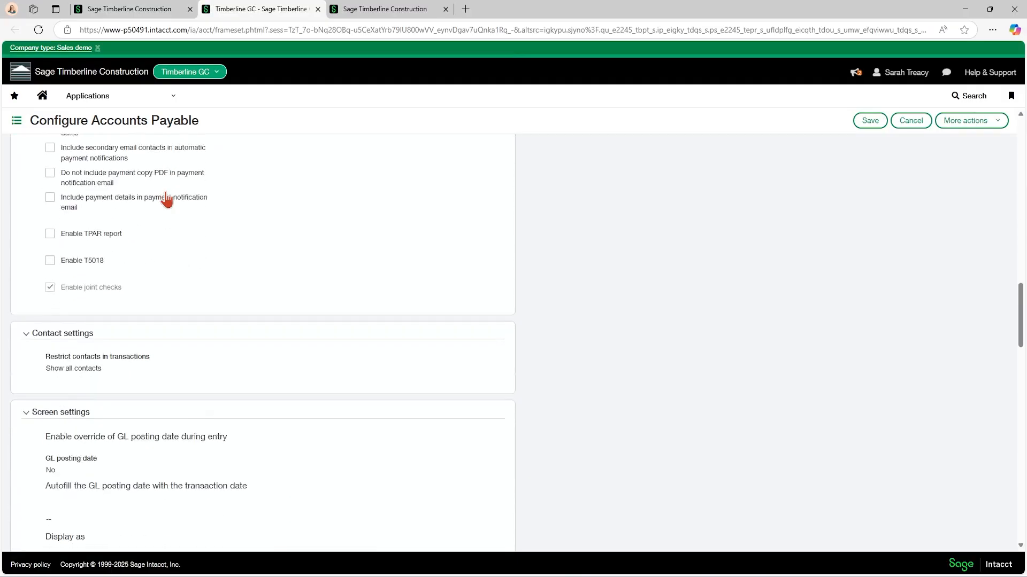
scroll(165, 200, "down", 20)
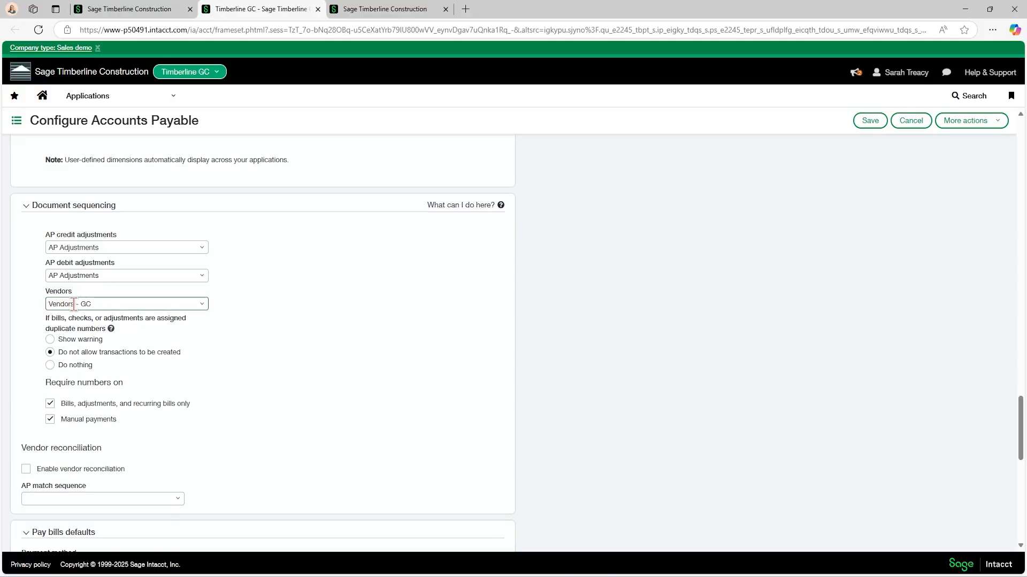
left_click(153, 6)
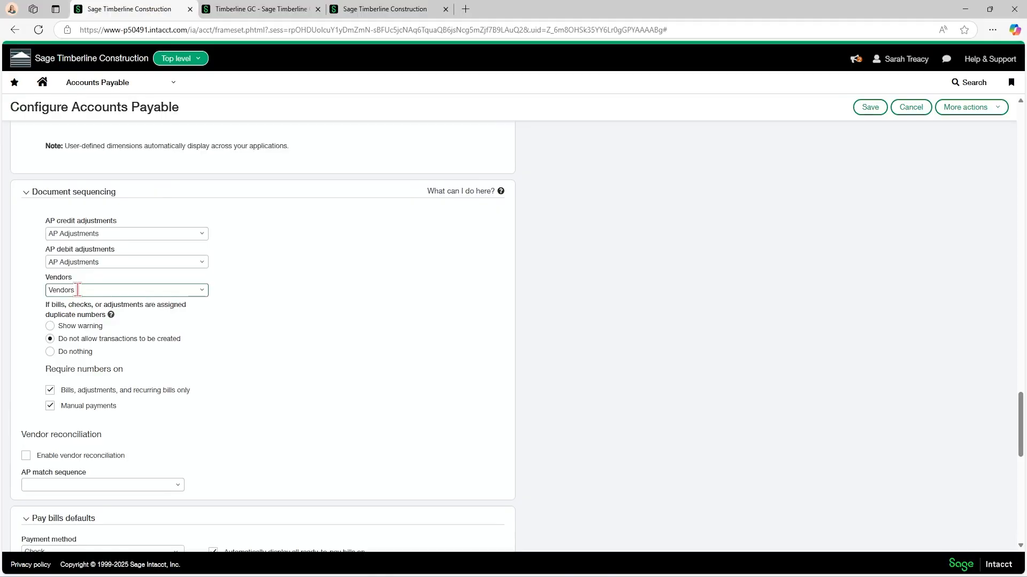
Leave the Vendors document sequence without saving and open a blank form for a new document sequence.
left_click(377, 9)
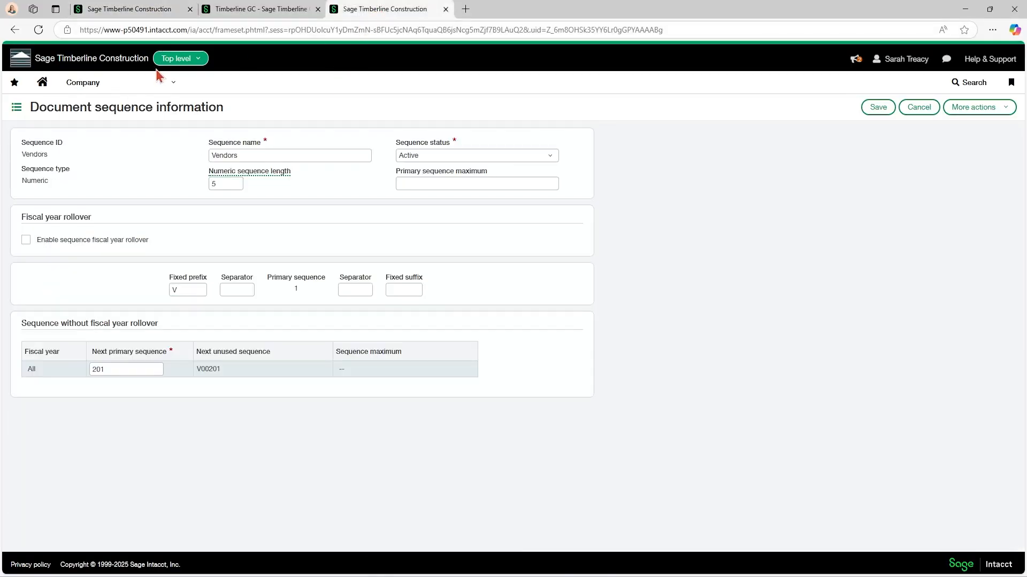
left_click(917, 108)
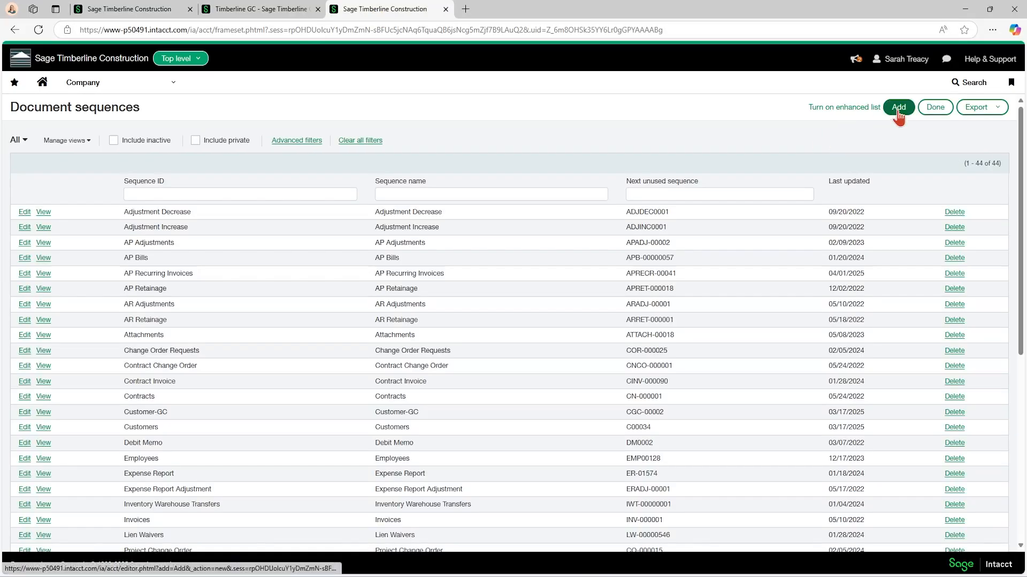
left_click(898, 109)
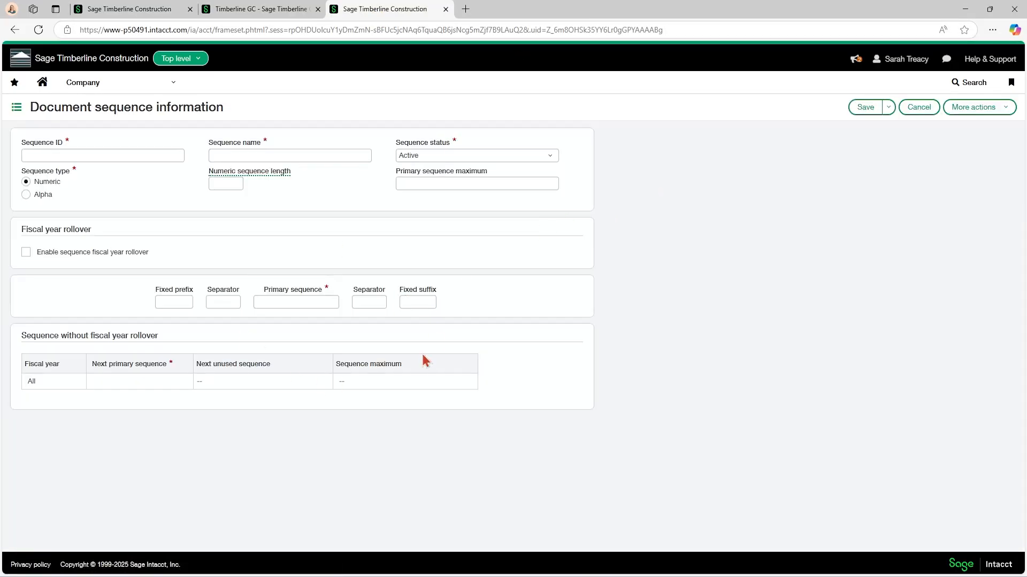
Compare the entity and top-level Document sequencing settings again and review the duplicate number handling, required numbers and vendor reconciliation options.
left_click(252, 9)
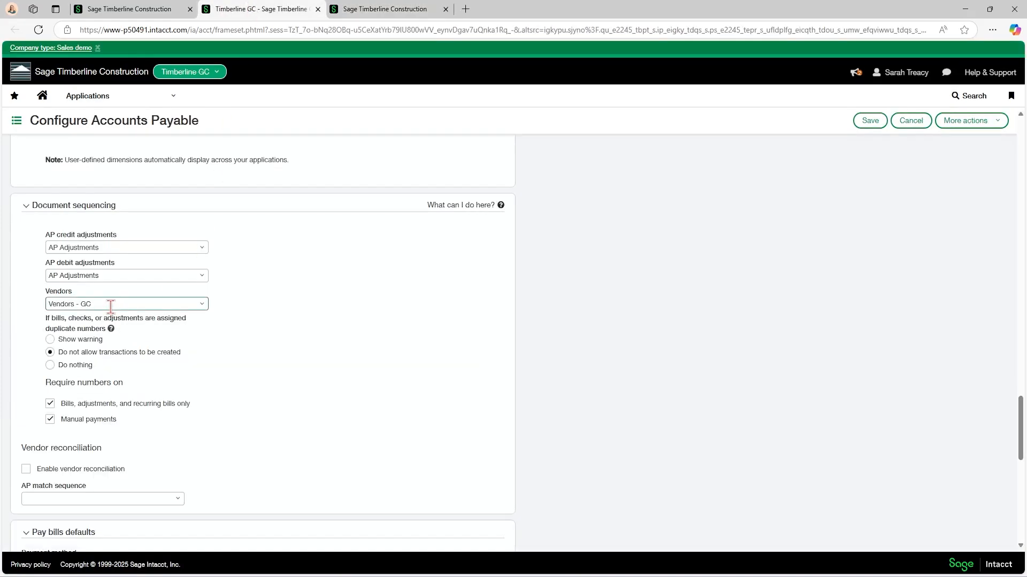
left_click(101, 7)
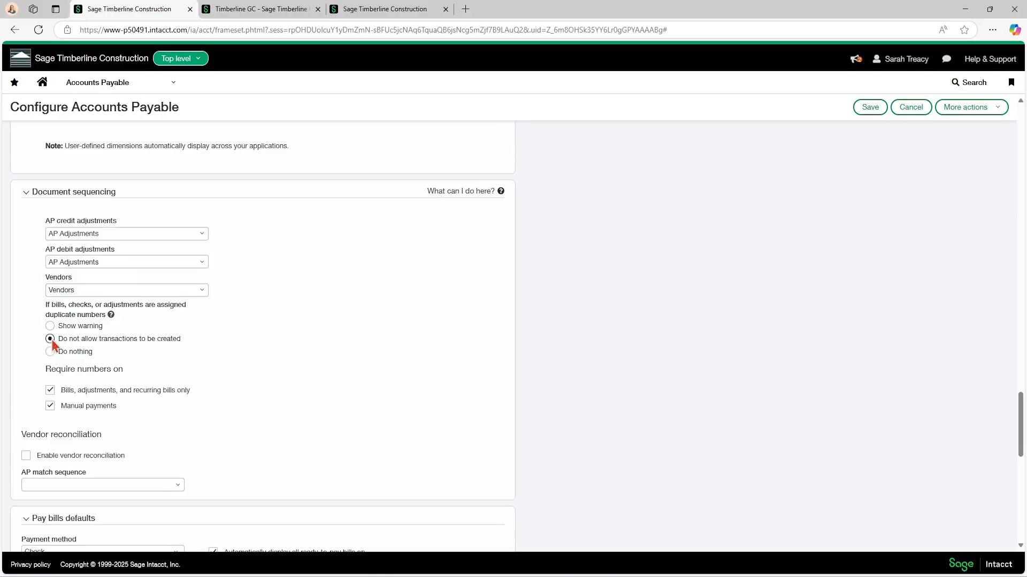
scroll(52, 345, "down", 1)
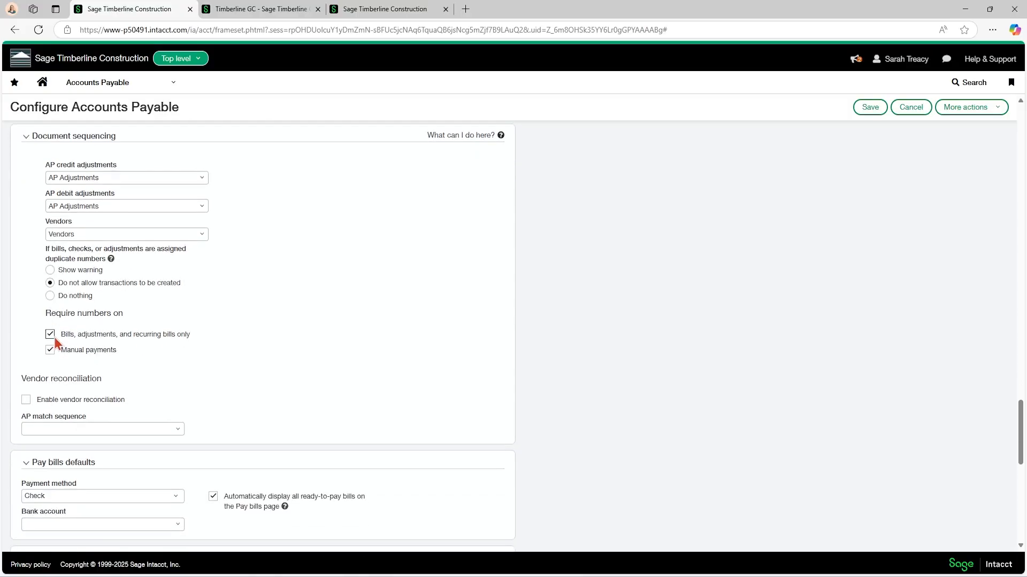
scroll(51, 350, "down", 1)
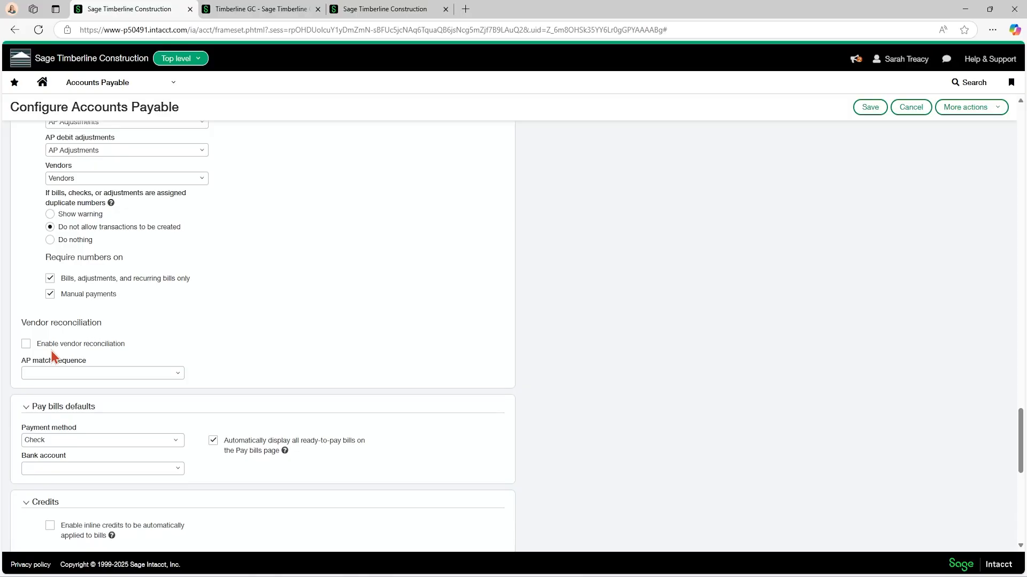
Enable vendor reconciliation and start adding a new document sequence for the AP match sequence.
left_click(25, 345)
left_click(178, 376)
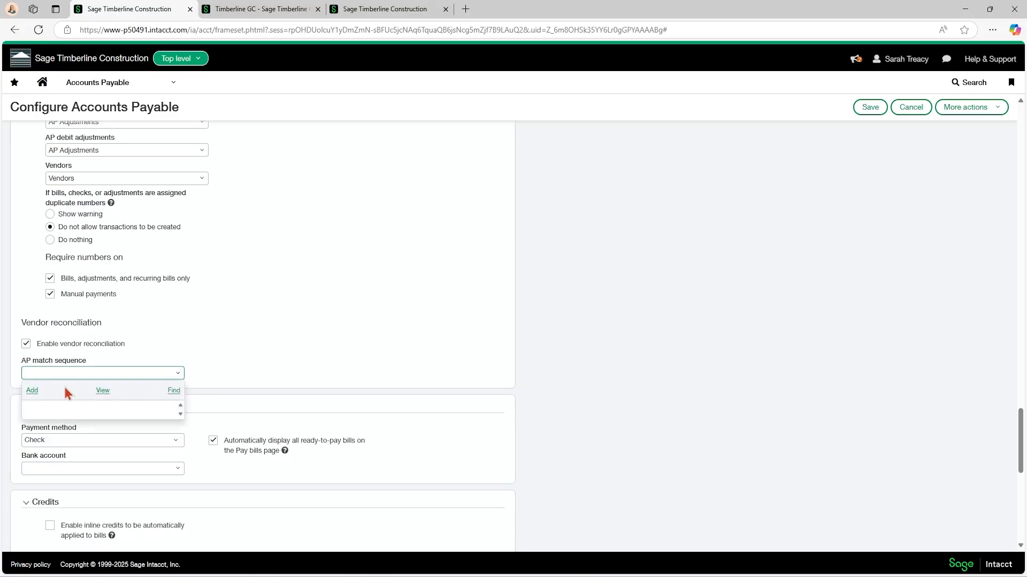
left_click(32, 391)
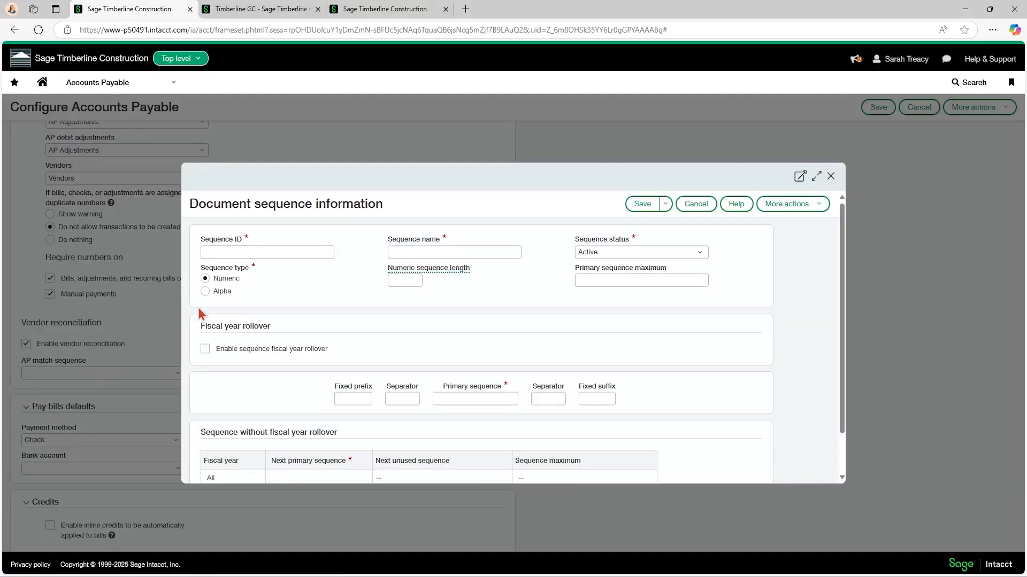
Define the new document sequence as Alpha with fixed prefix AA, separator "-" and primary sequence a.
left_click(206, 293)
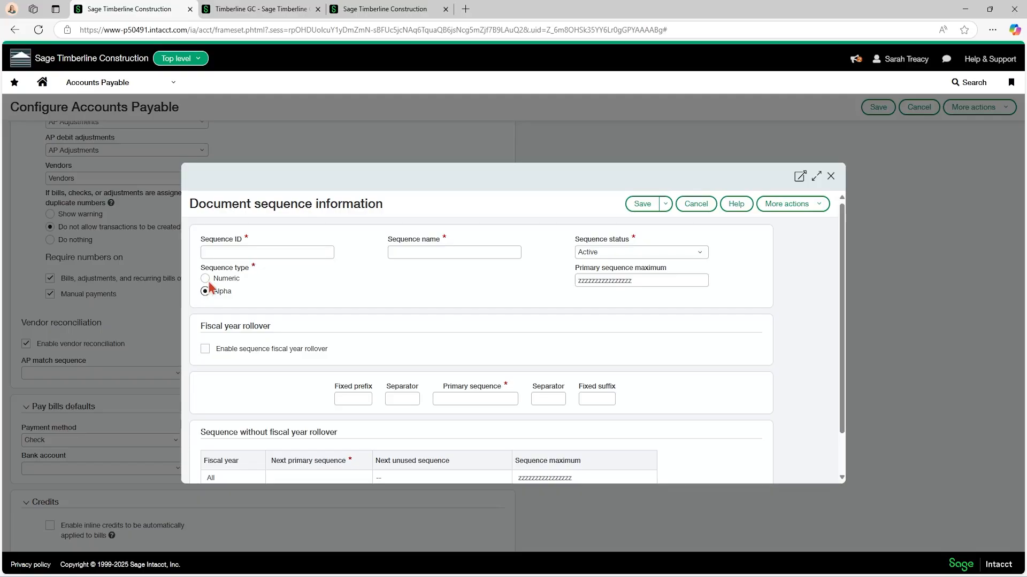
left_click(219, 252)
left_click(346, 400)
type("AA")
left_click(458, 400)
type("a")
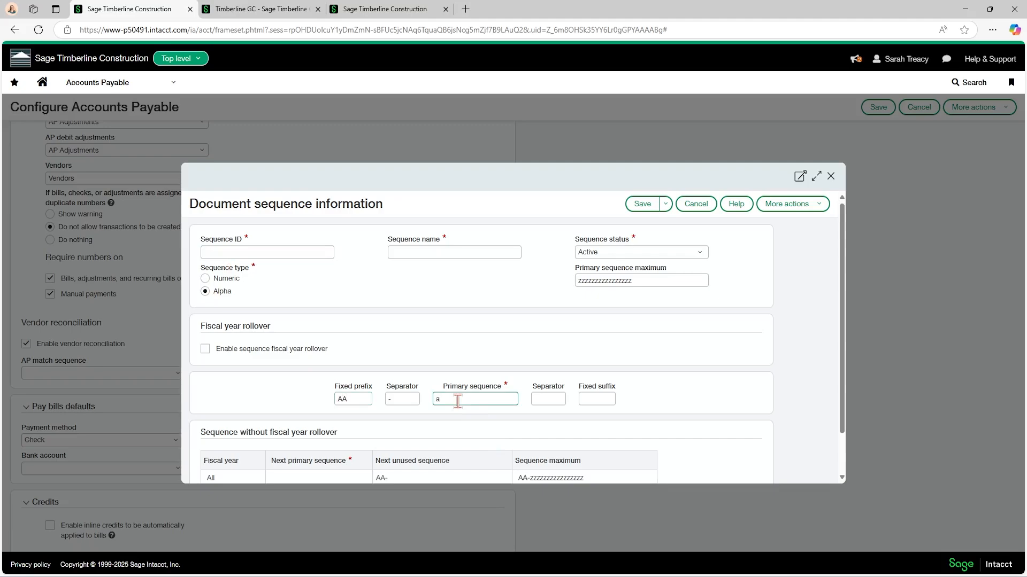
left_click(543, 404)
scroll(412, 424, "down", 2)
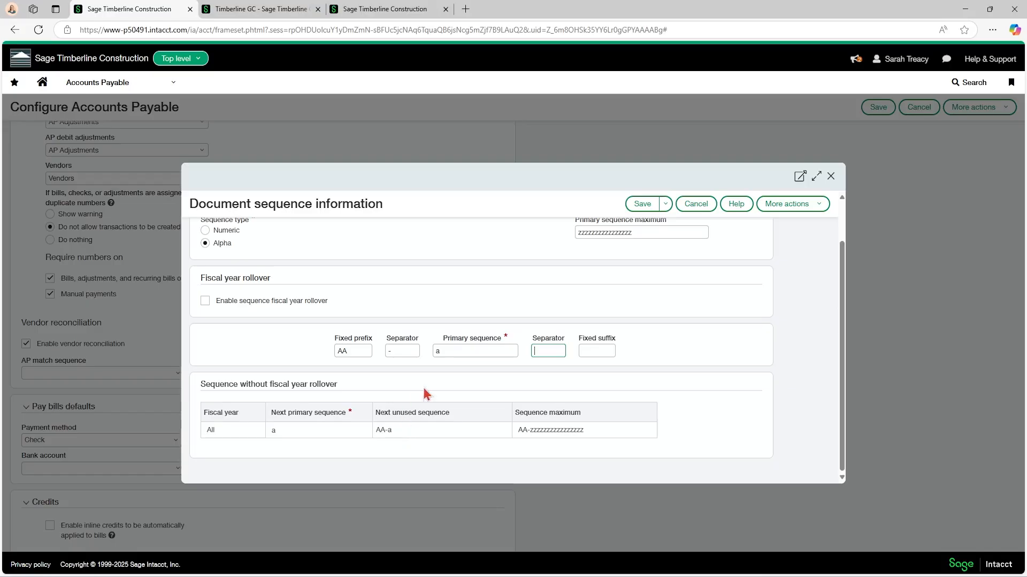
Discard the new document sequence and turn vendor reconciliation off again.
left_click(831, 178)
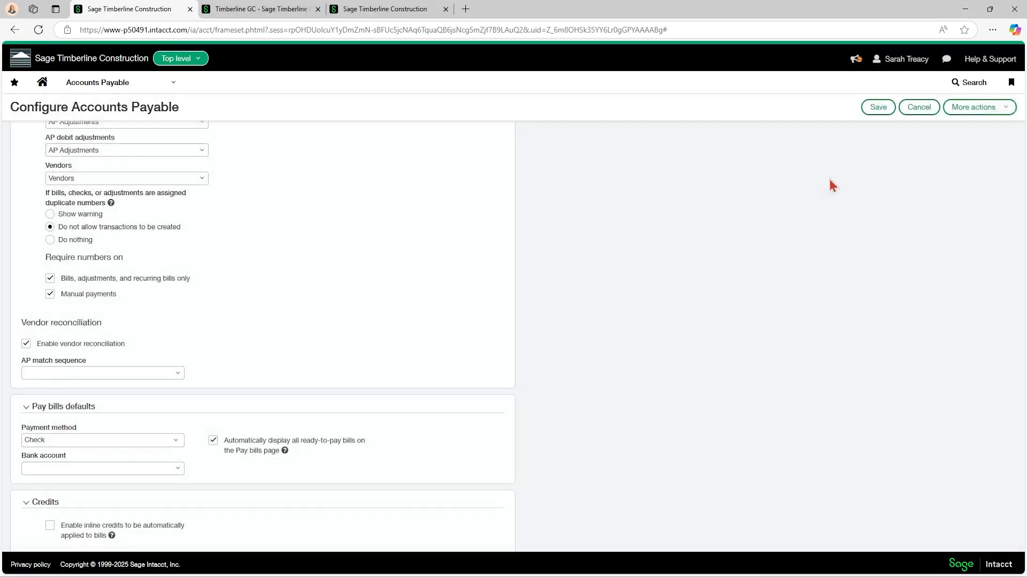
left_click(26, 345)
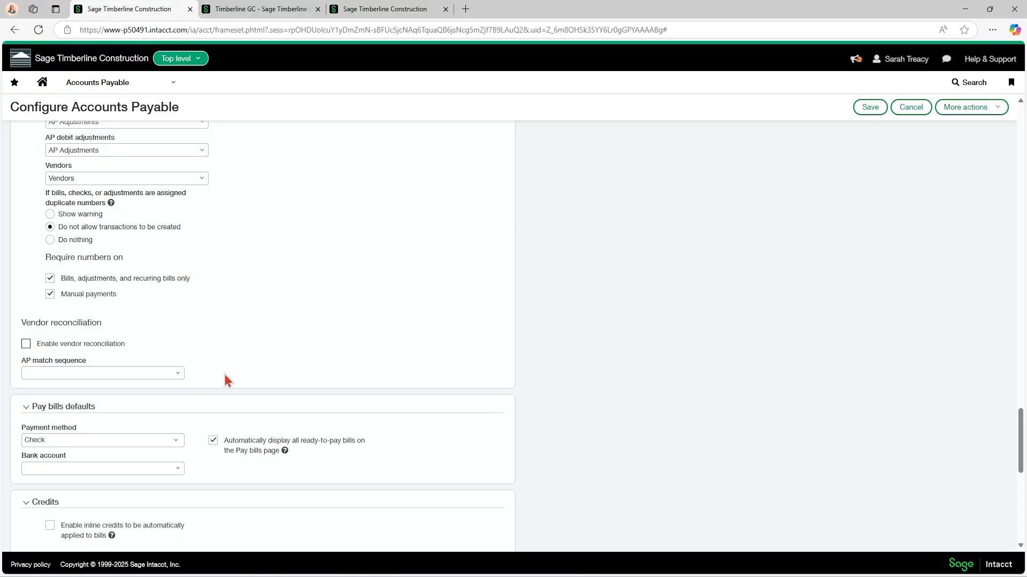
Review the available payment methods in the top-level Pay bills defaults without changing the selection.
scroll(223, 374, "down", 3)
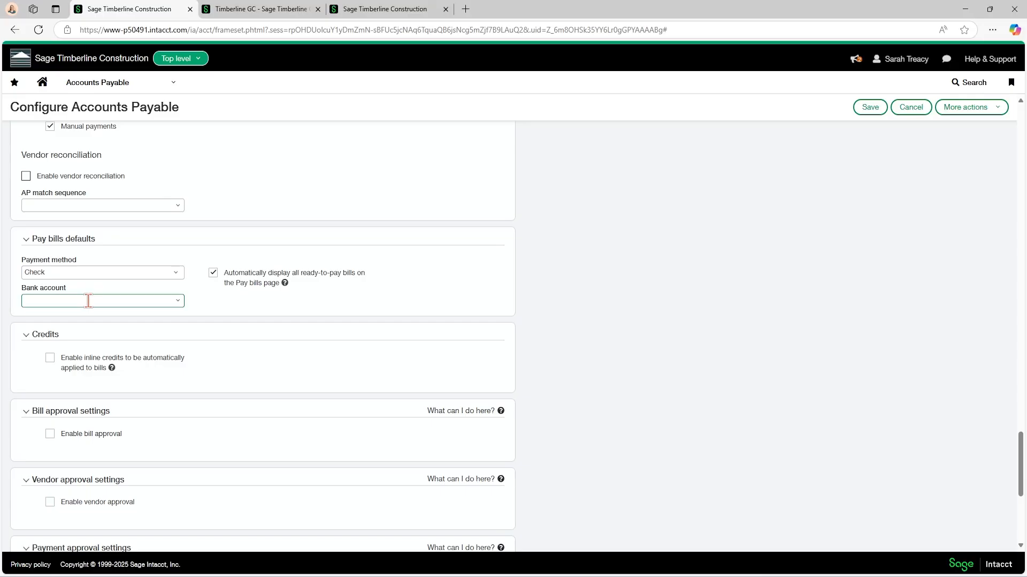
left_click(57, 277)
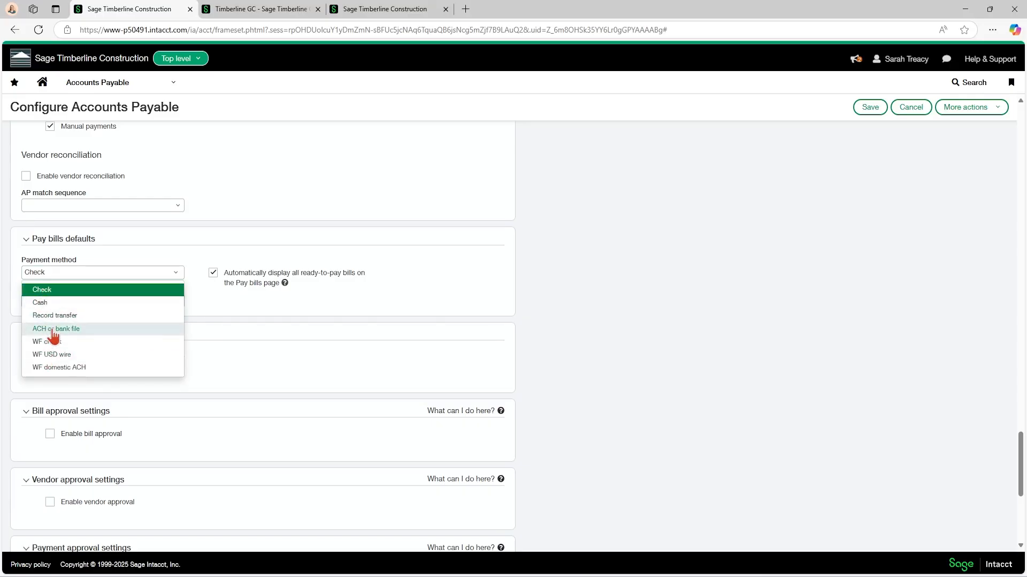
left_click(217, 300)
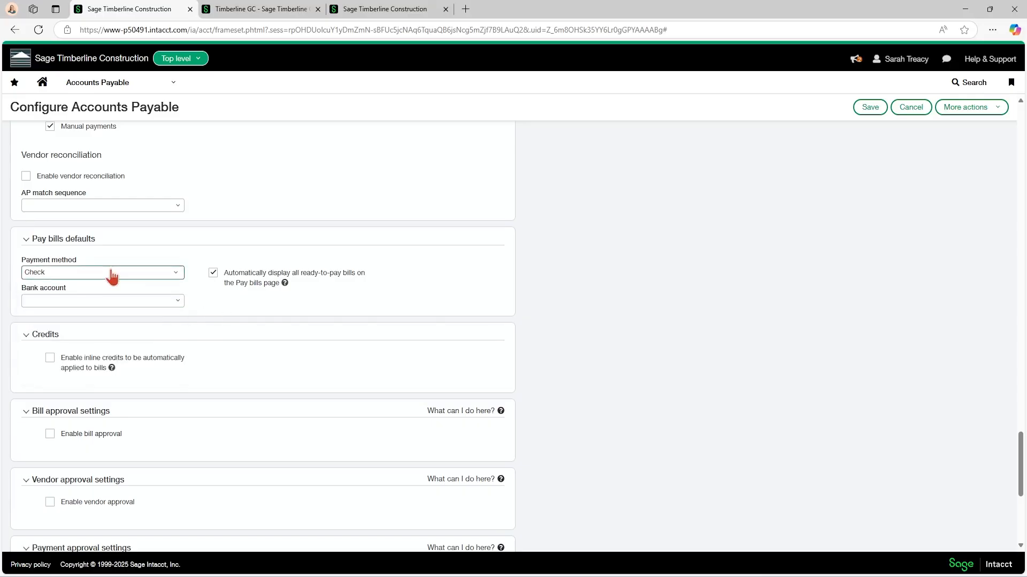
Try ET CHECKING 02--Eagle Technology Bank as the top-level default bank account for paying bills and clear the selection again.
left_click(80, 301)
left_click(177, 302)
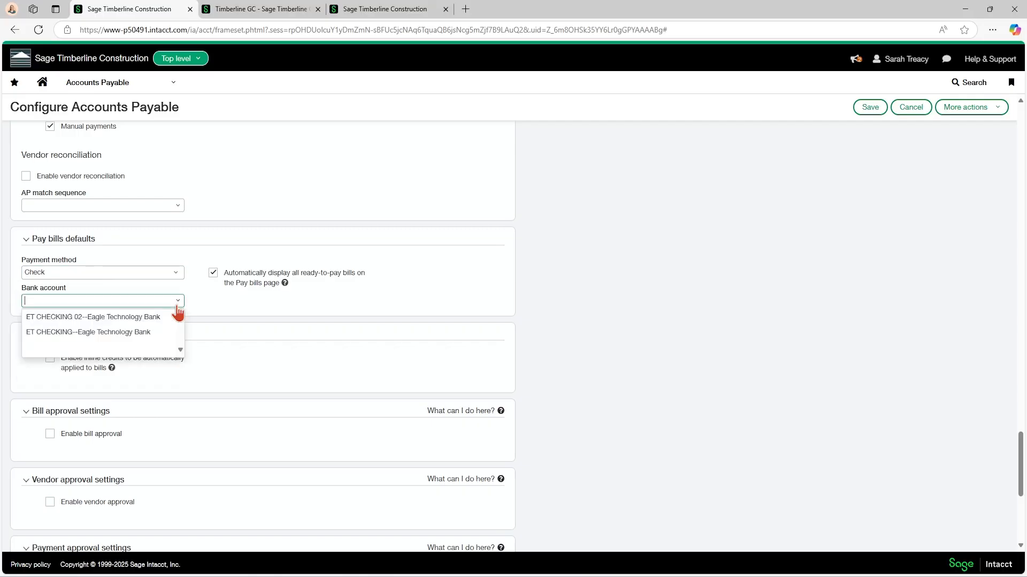
left_click(100, 318)
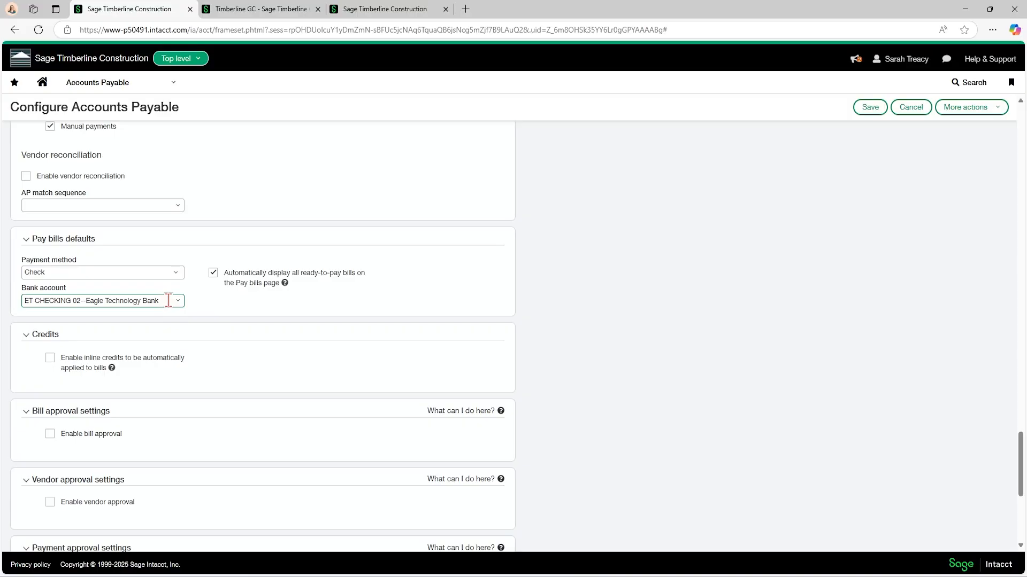
left_click_drag(168, 301, 1, 309)
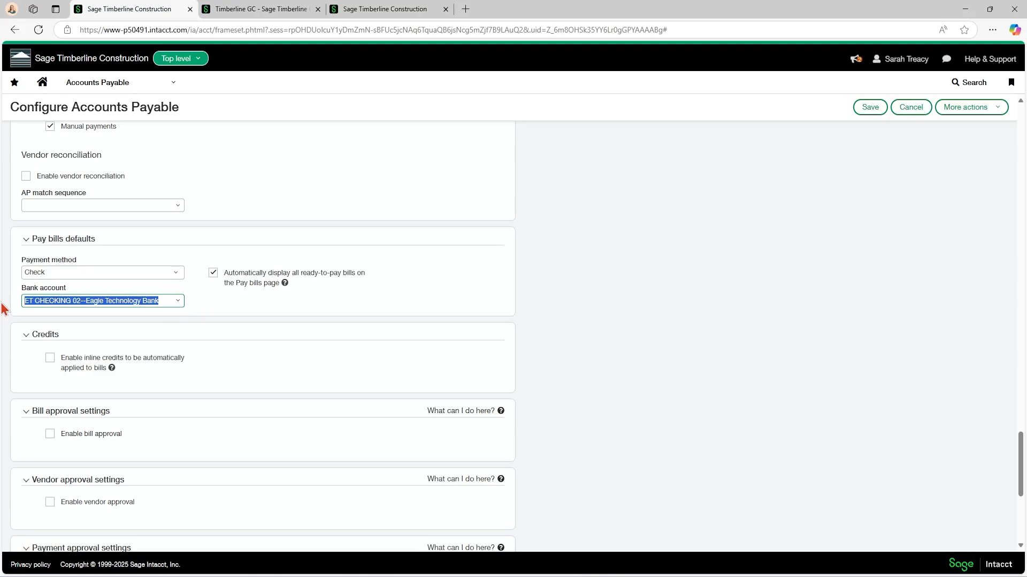
key("BackSpace")
left_click(208, 315)
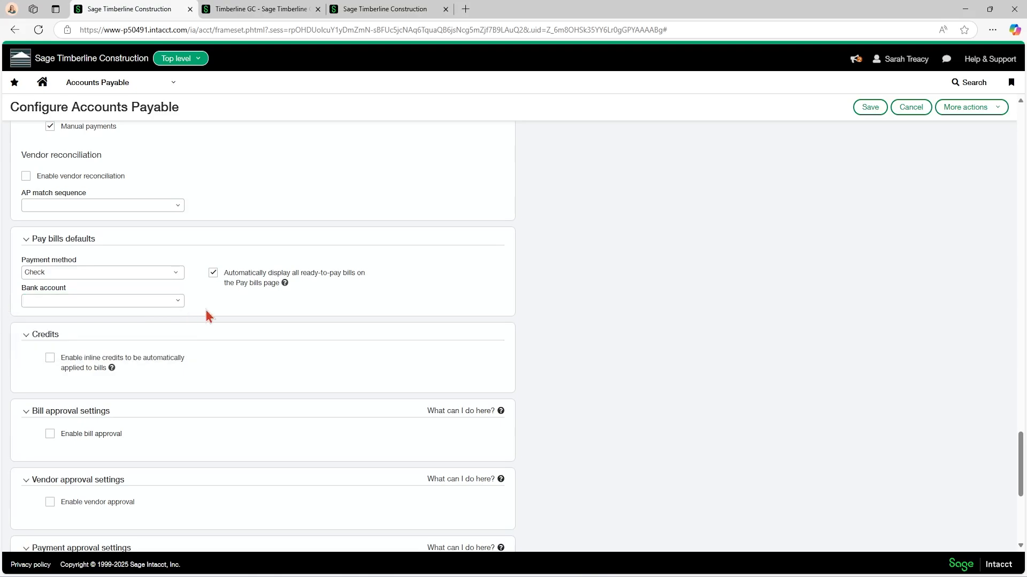
Set the Timberline GC entity's default payment method to ACH or bank file and check its bank account field.
left_click(259, 9)
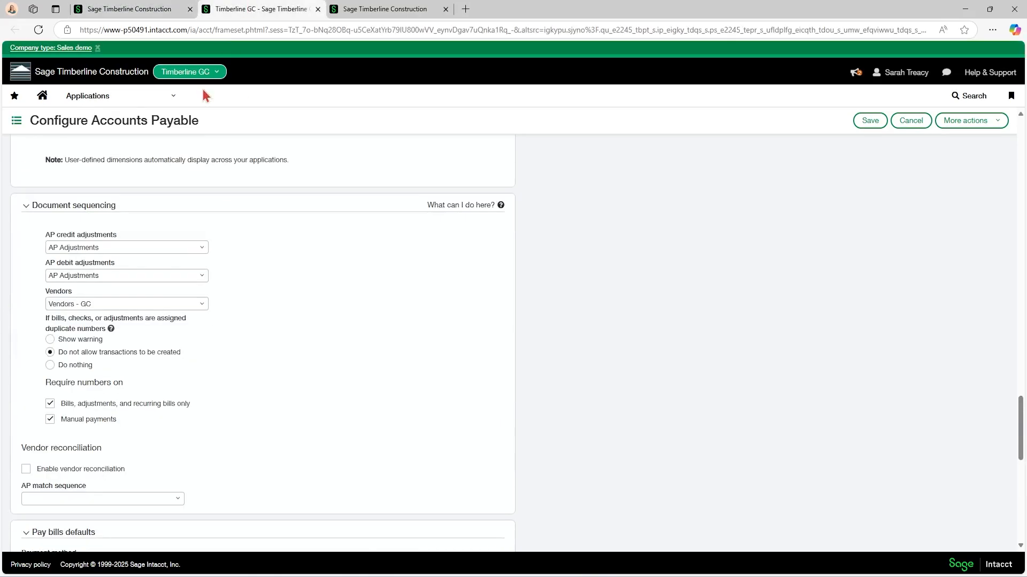
scroll(134, 278, "down", 4)
left_click(79, 343)
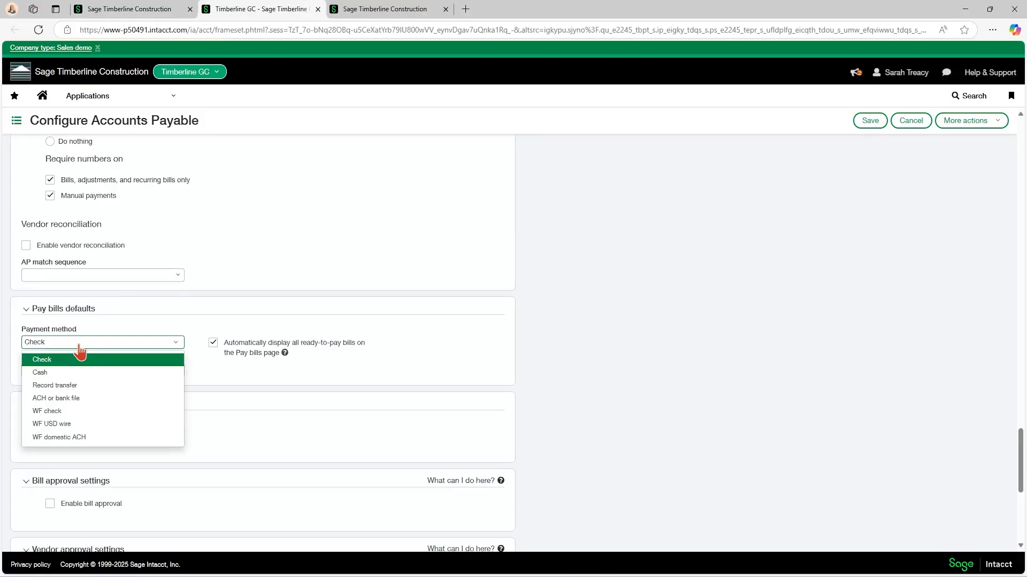
left_click(80, 398)
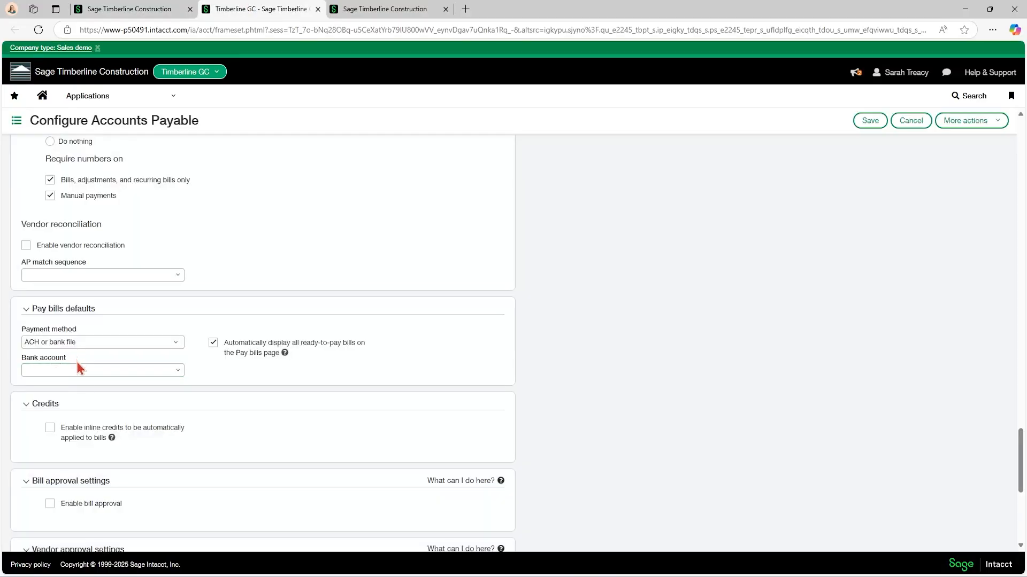
left_click(179, 376)
left_click(180, 373)
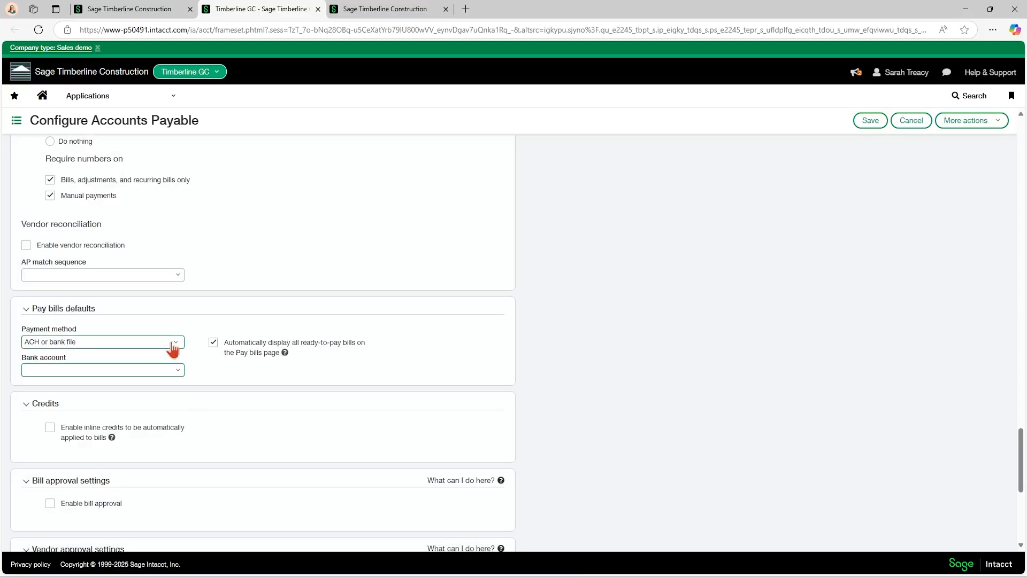
Return to the top-level configuration and review the automatic ready-to-pay bills display and inline credits options.
left_click(142, 10)
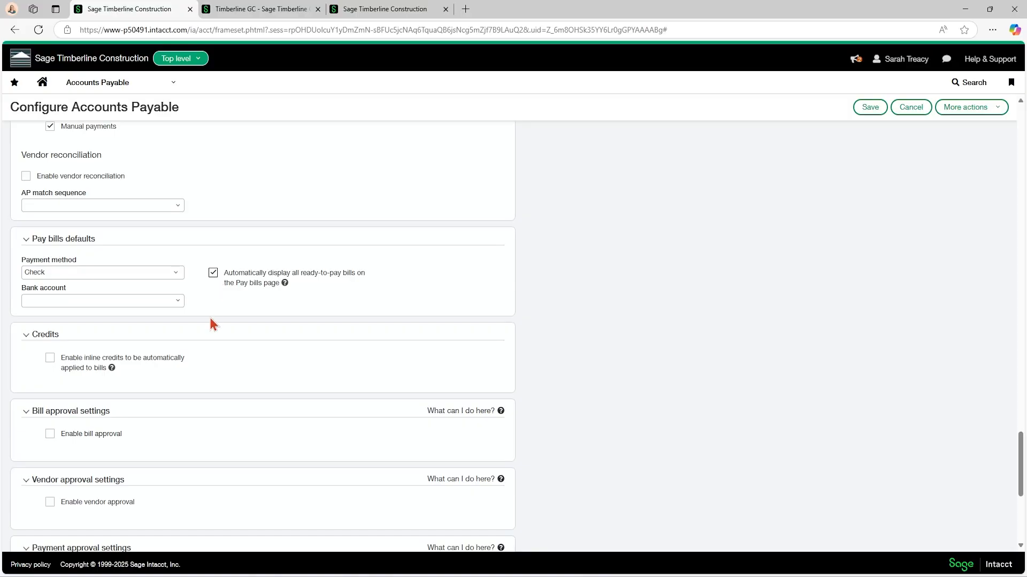
scroll(209, 316, "down", 1)
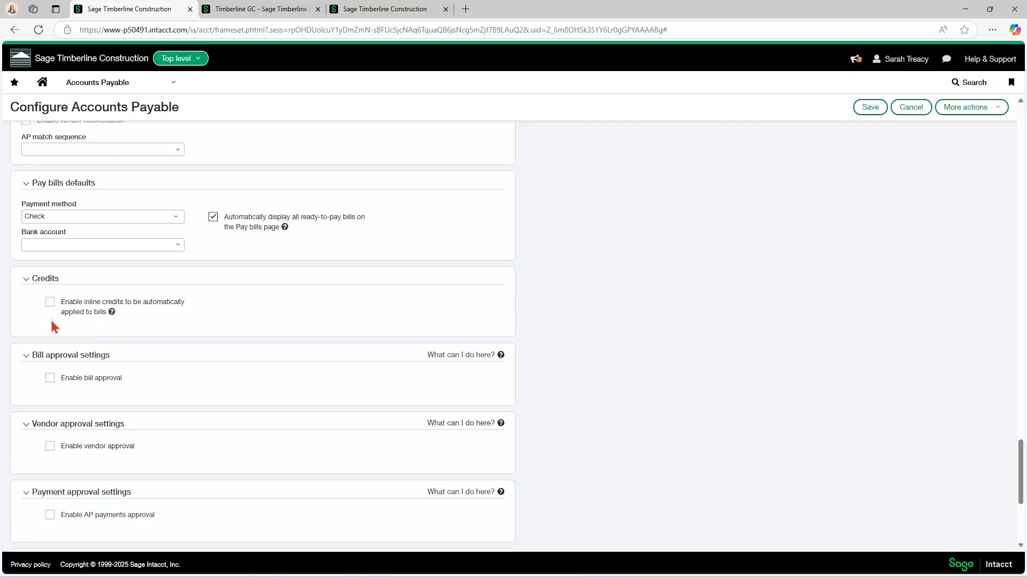
left_click(51, 302)
Enable bill approval with email notifications and open the Accounts Payable bill approval policy.
scroll(109, 324, "down", 3)
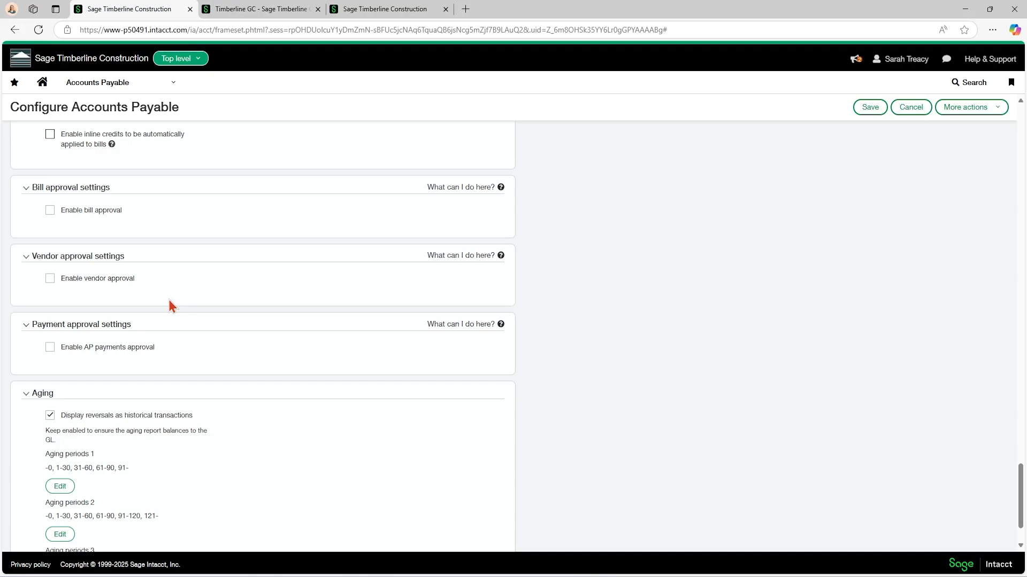
left_click(50, 210)
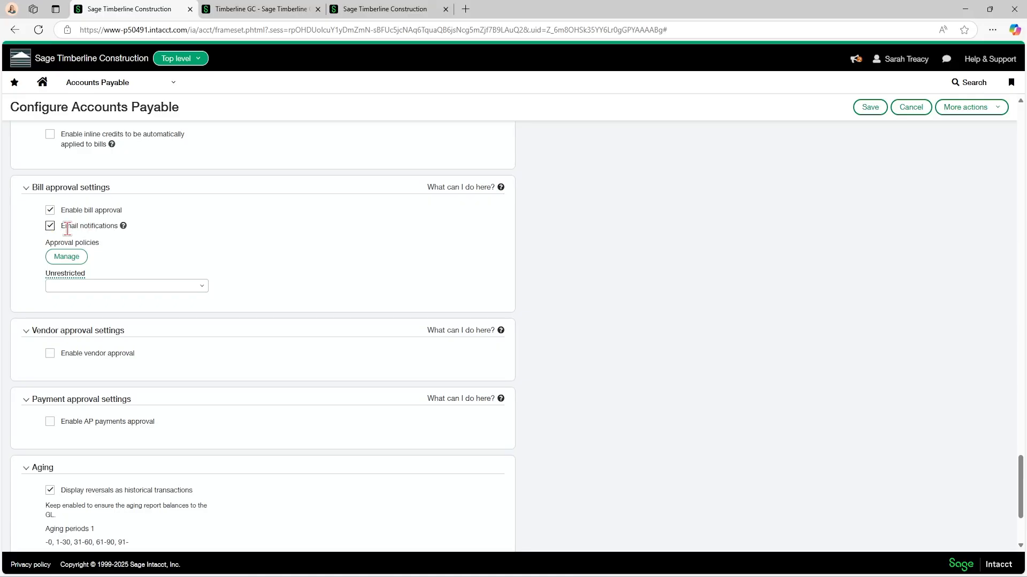
left_click(73, 262)
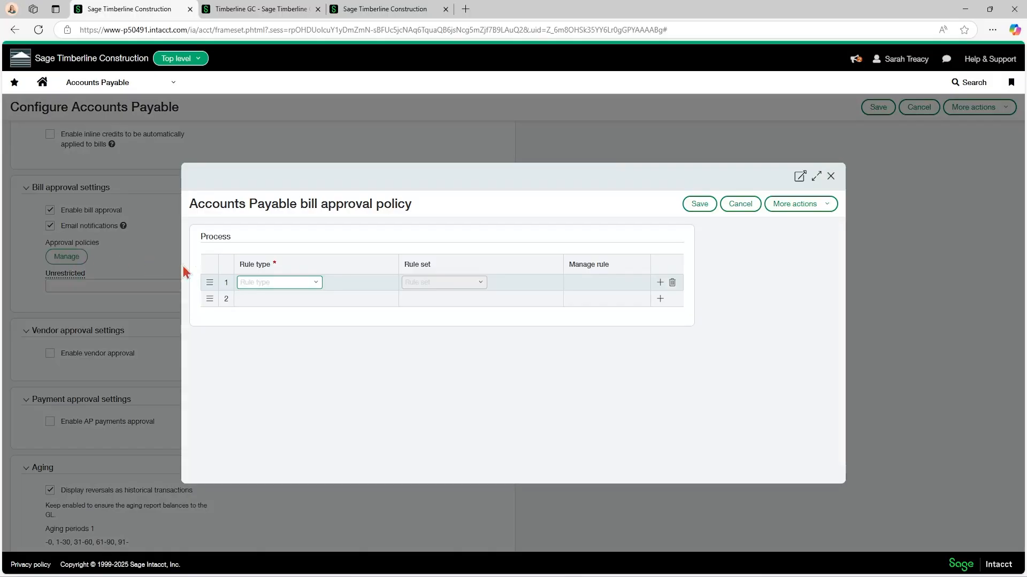
Set the rule type of the bill approval policy's first row to the signed-in user as approver.
left_click(318, 284)
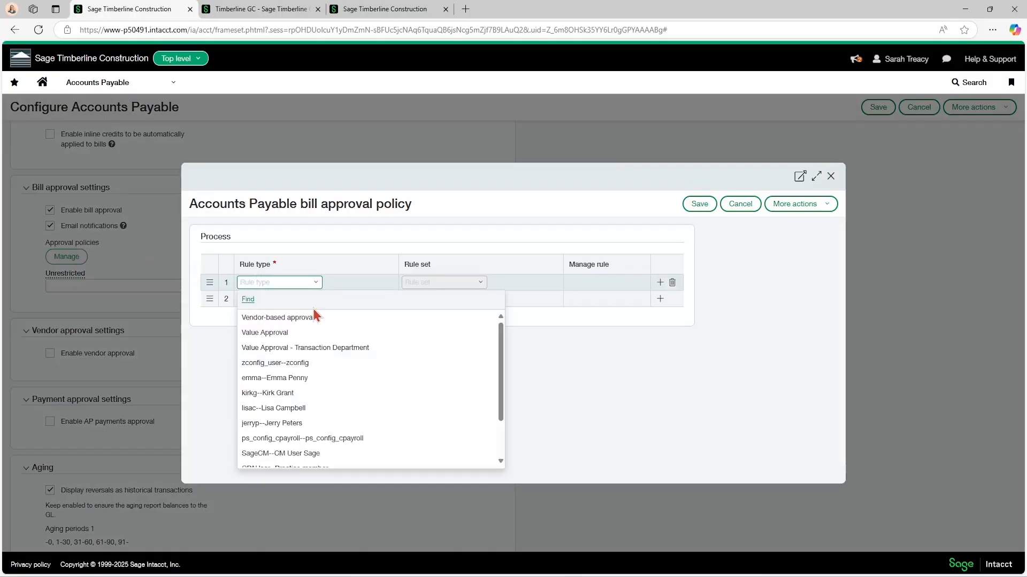
scroll(329, 366, "down", 1)
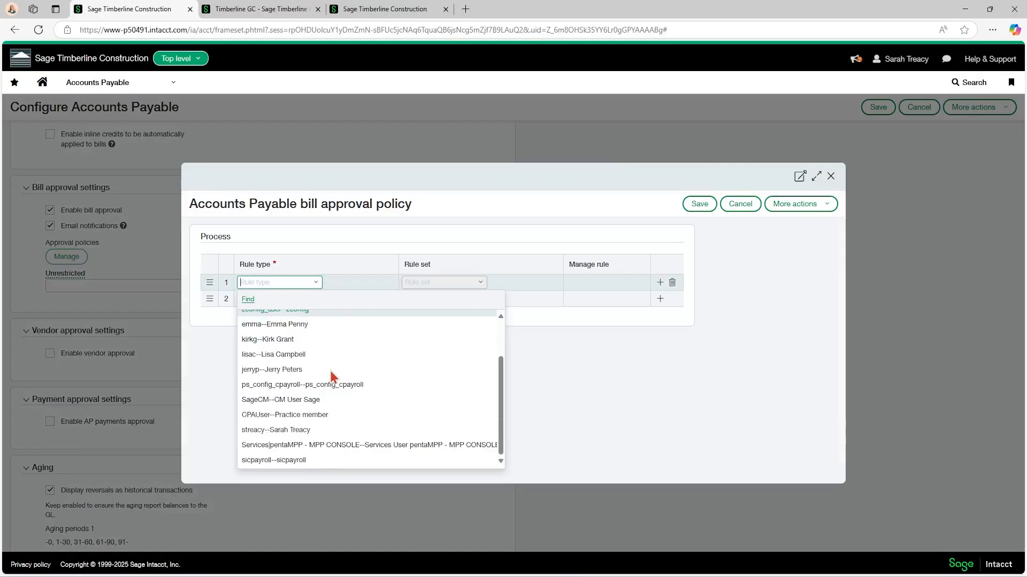
left_click(289, 430)
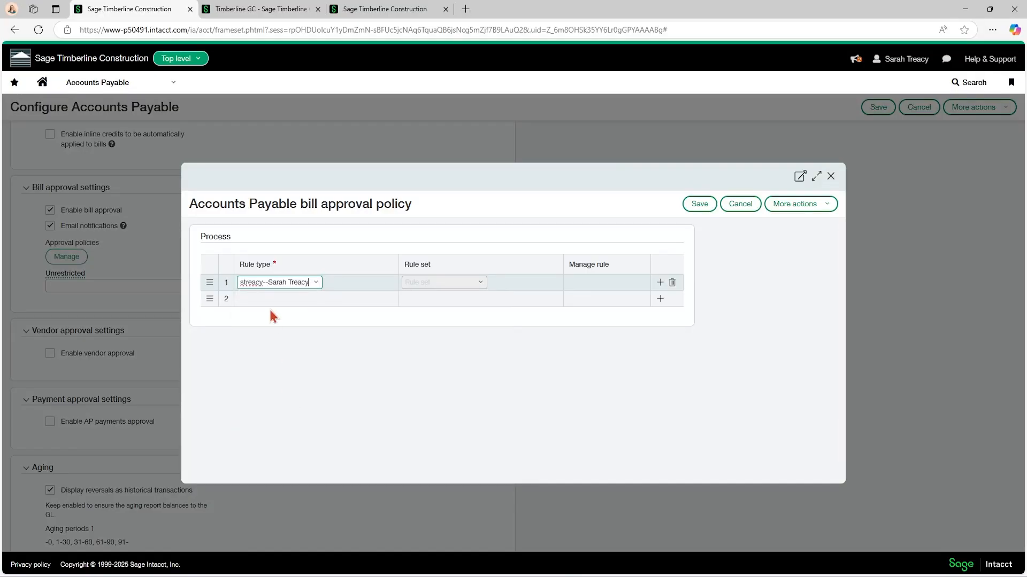
Set the bill approval policy's first row to the Value Approval rule type and start adding its rule.
left_click(315, 284)
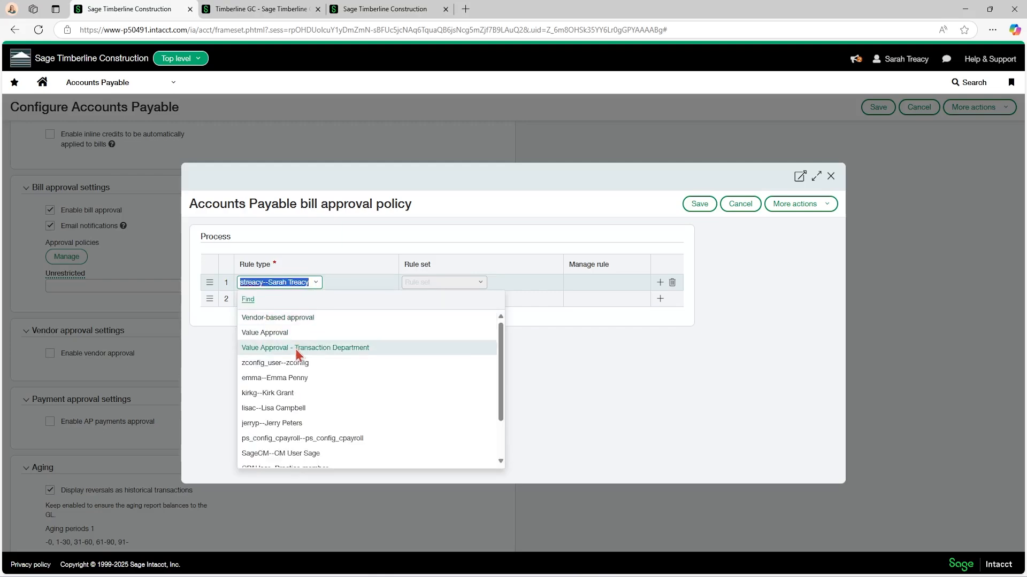
left_click(280, 335)
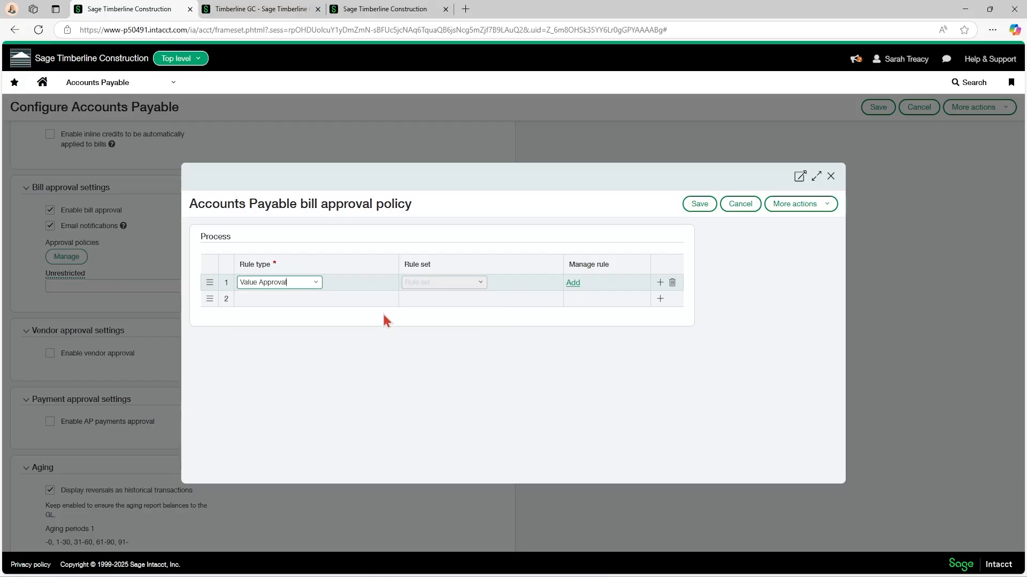
left_click(578, 284)
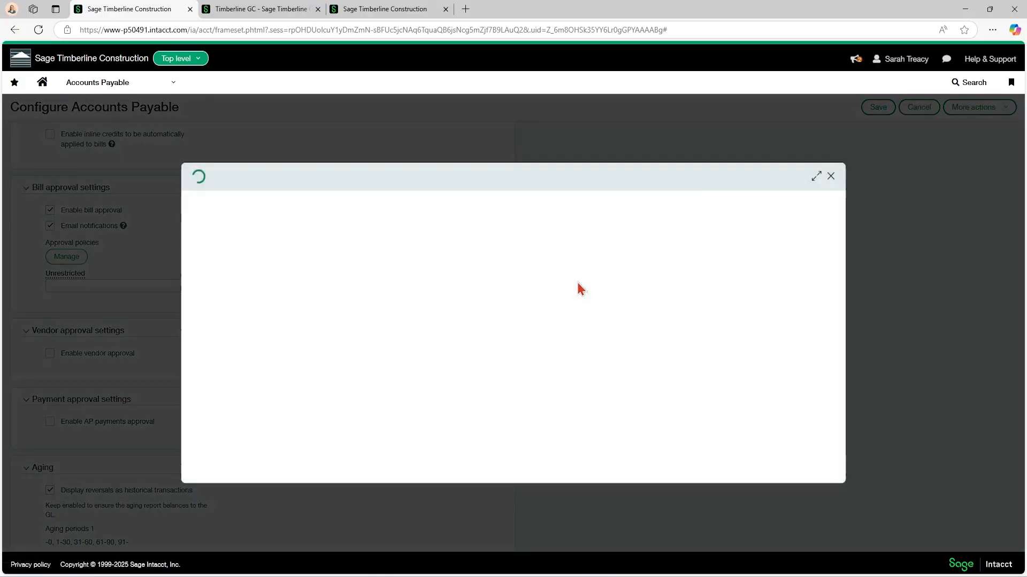
Set the Level 1 approval range from 0.01 to 5,000 and the Level 2 upper limit to 500,000.
left_click(475, 411)
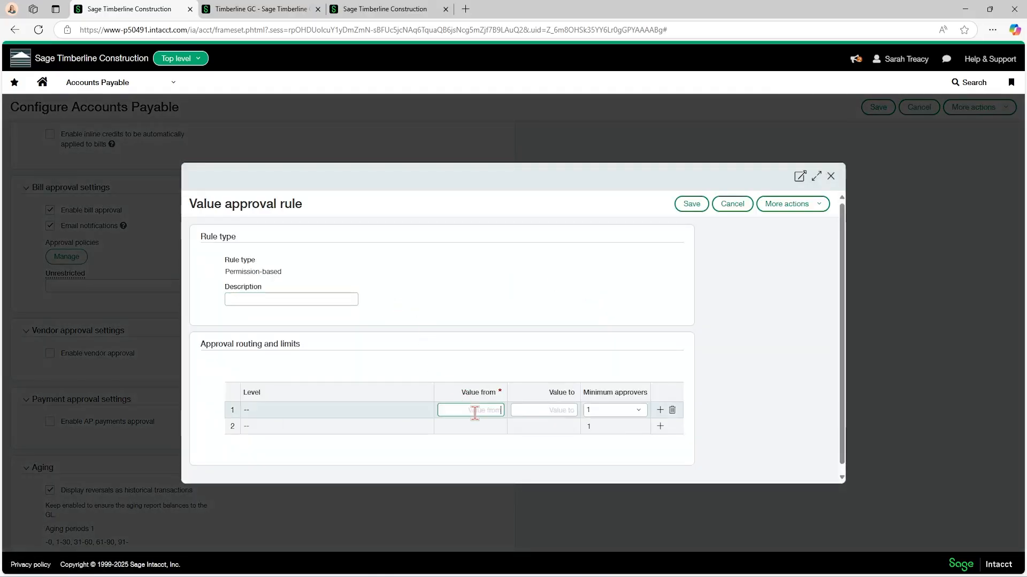
type("0.01")
left_click(545, 415)
type("5000")
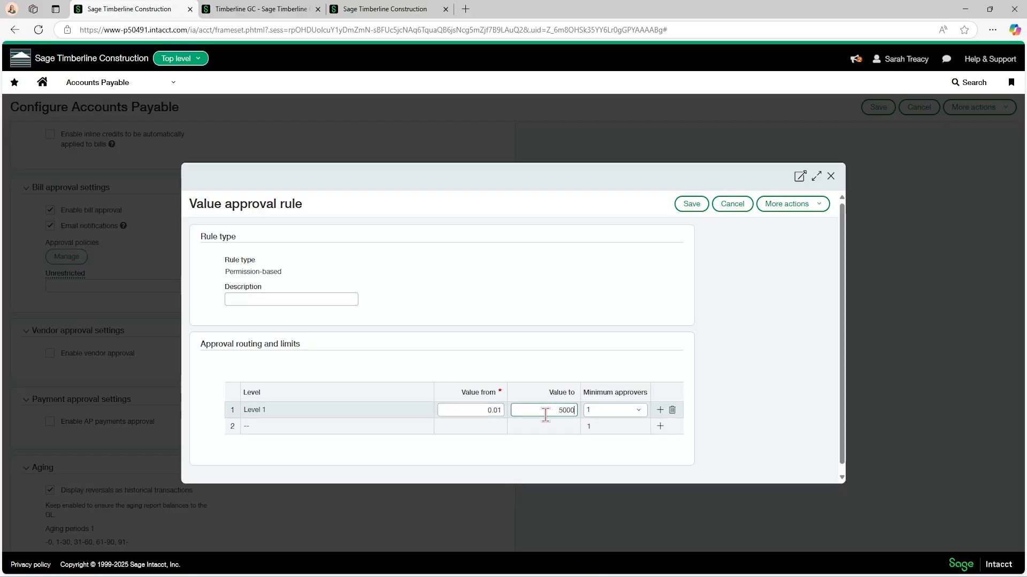
left_click(463, 426)
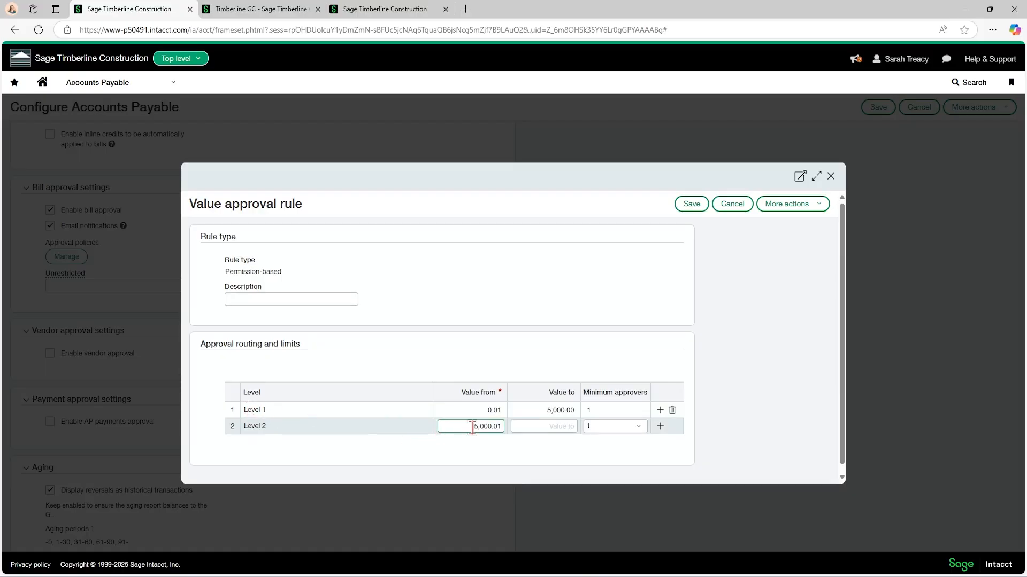
left_click(545, 427)
type("500,00")
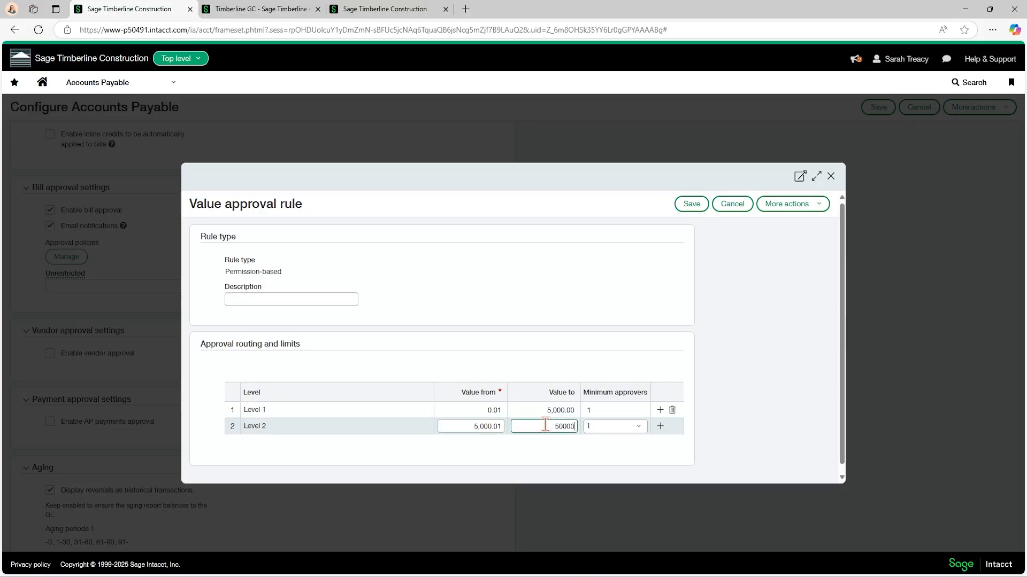
type("0")
key("Tab")
Set the Level 3 upper limit to 999,999,999 and require a minimum of 2 approvers.
left_click(482, 442)
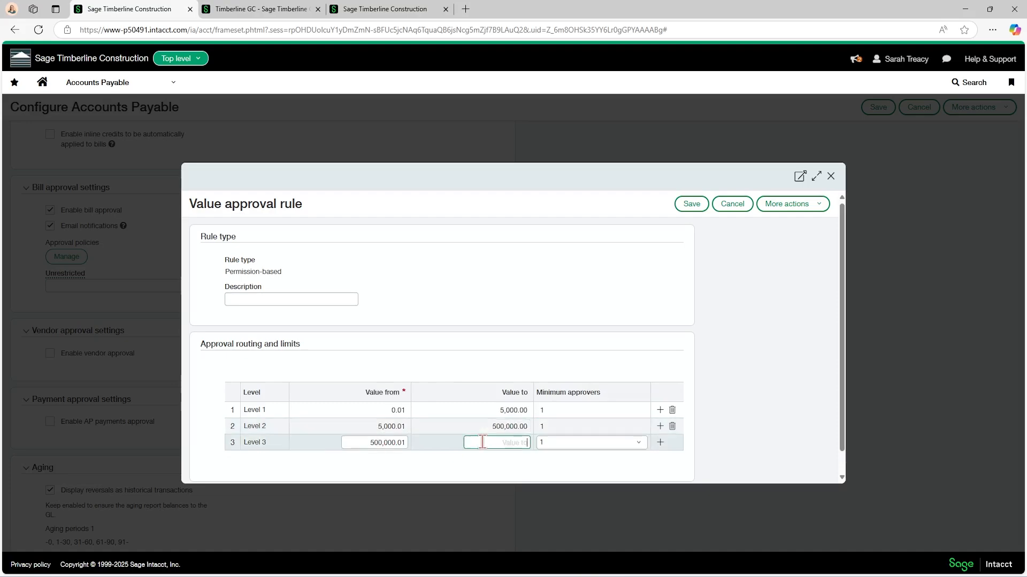
type("999999999")
key("Tab")
left_click(565, 443)
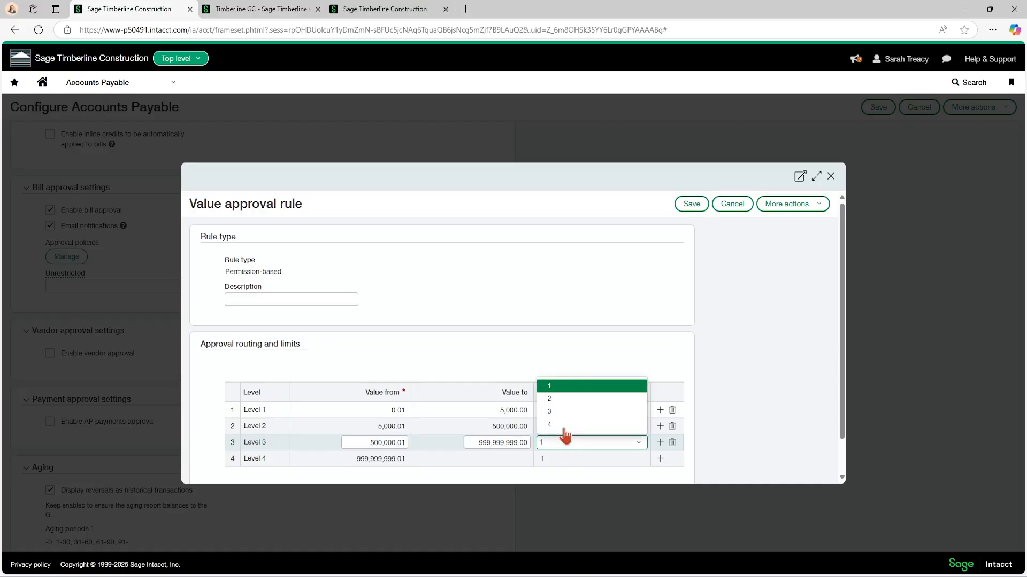
left_click(559, 398)
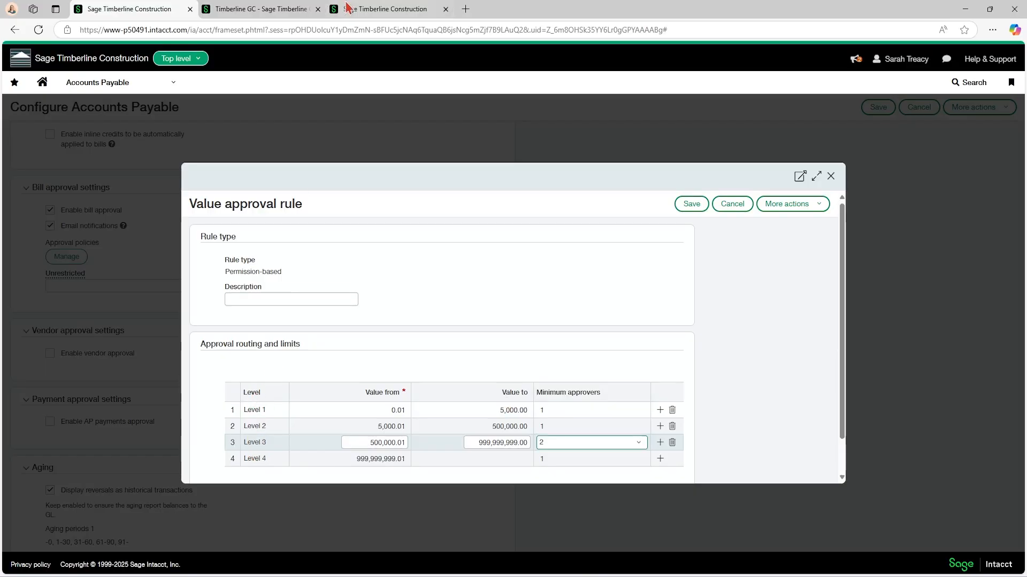
In the other top-level browser tab, open the Admin role's Accounts Payable permissions and examine the bill approval levels.
left_click(379, 9)
left_click(101, 86)
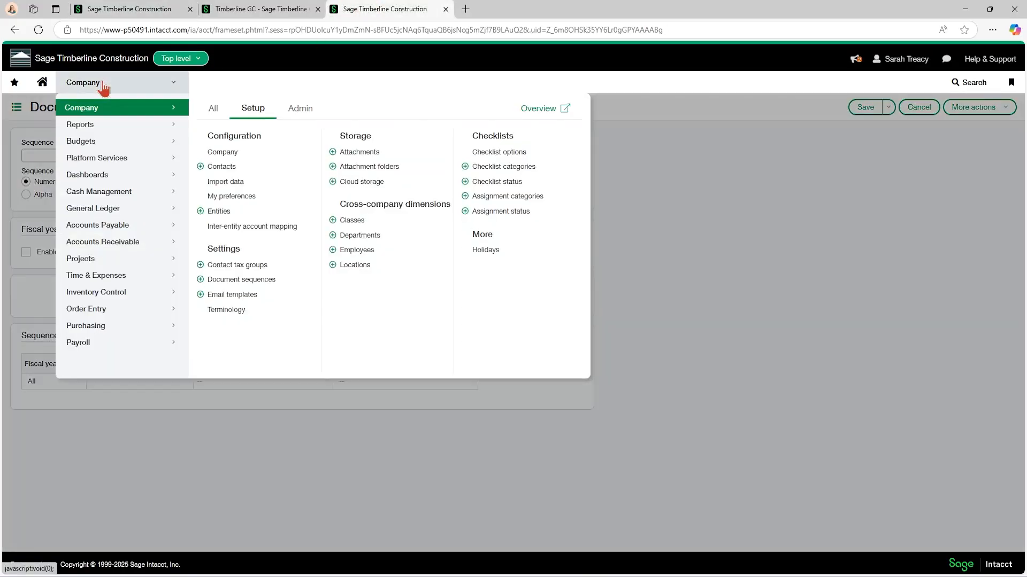
left_click(307, 110)
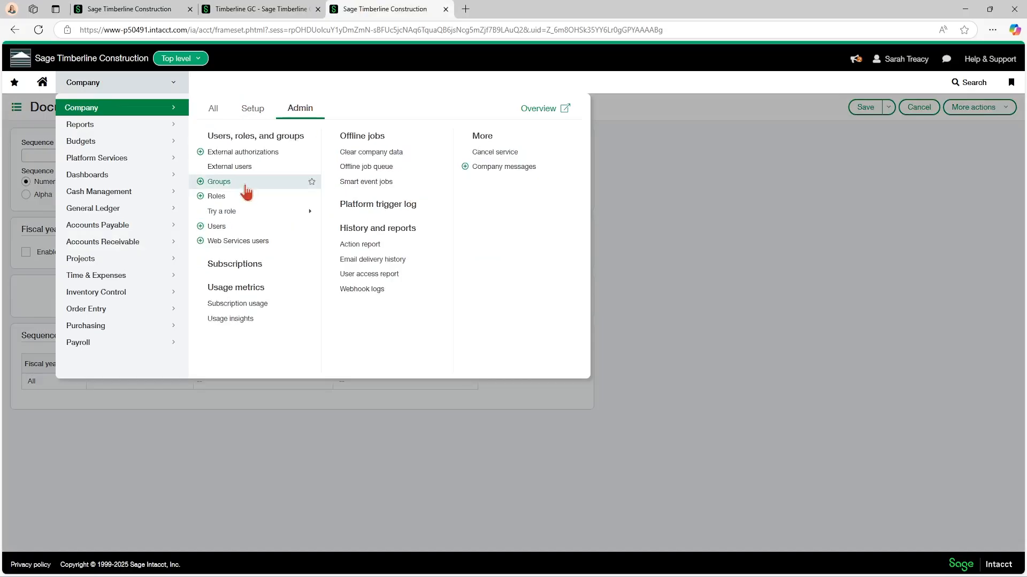
left_click(224, 198)
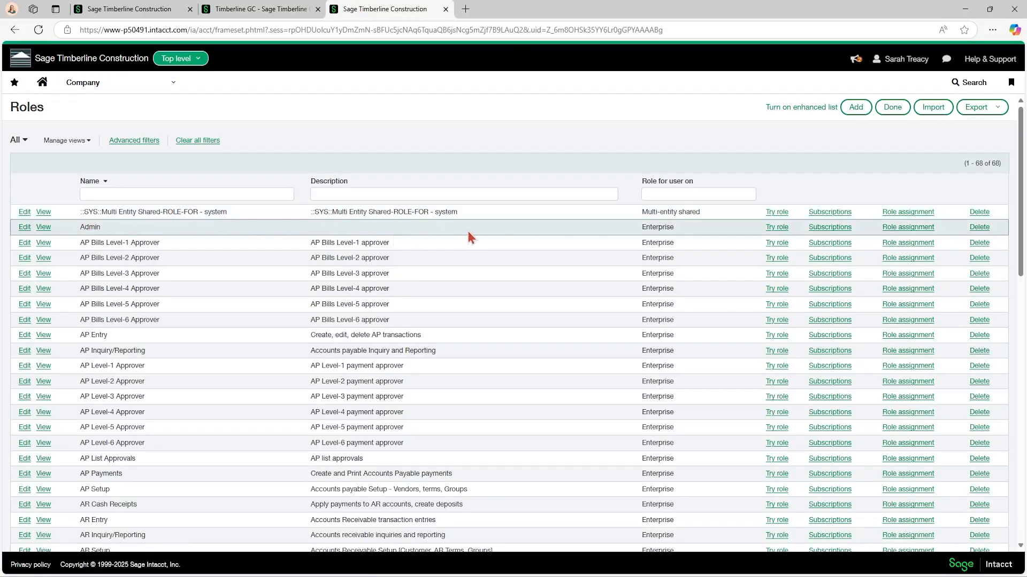
left_click(836, 230)
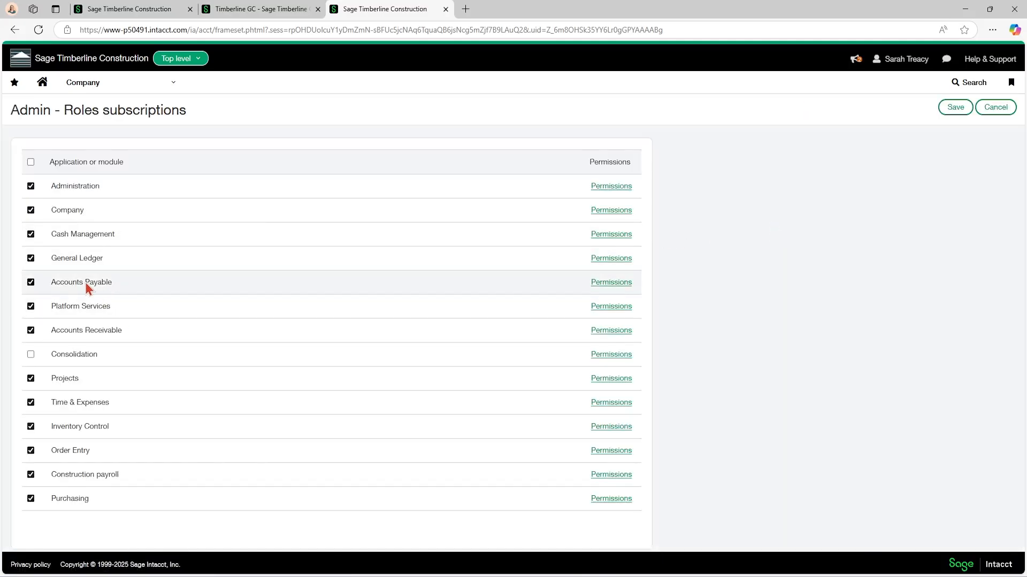
left_click(610, 285)
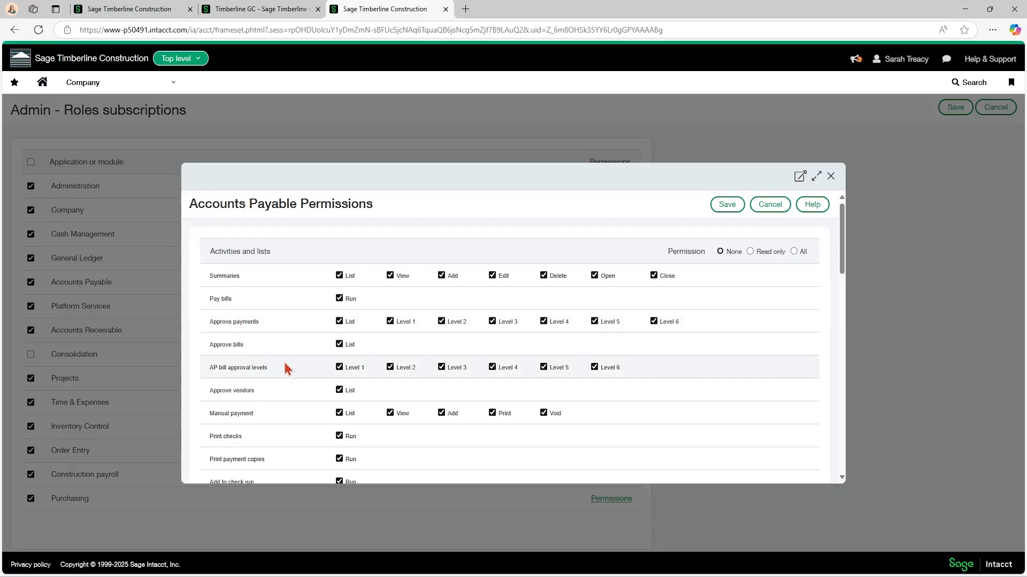
Return to the Accounts Payable configuration, discard the value approval rule and policy changes, and disable bill approval.
left_click(128, 9)
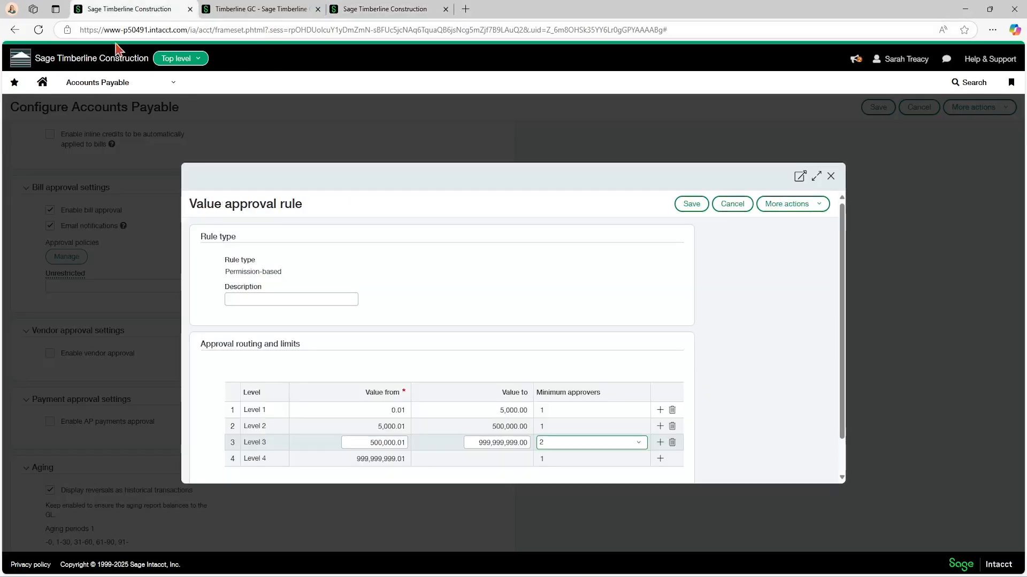
left_click(739, 209)
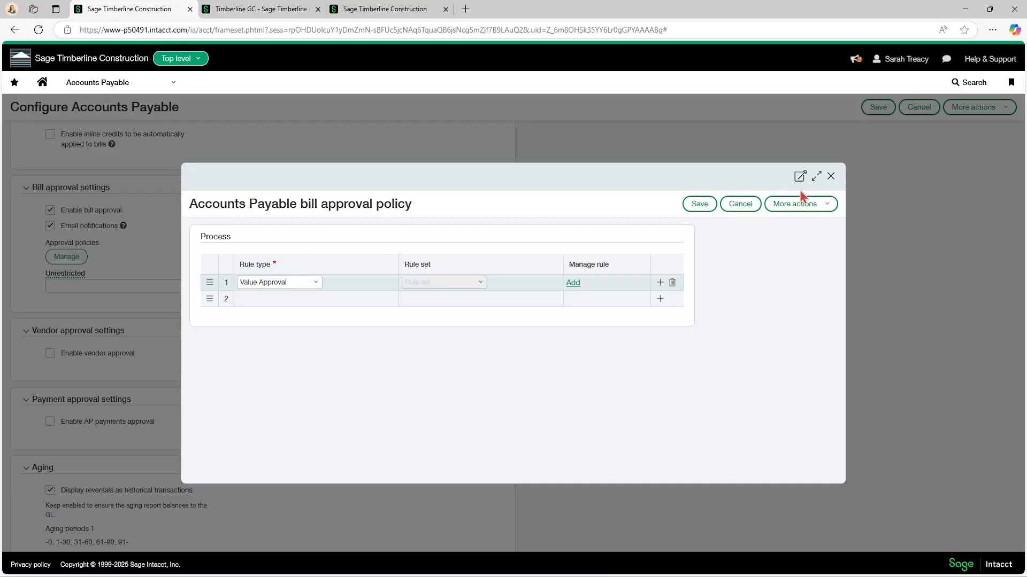
left_click(751, 204)
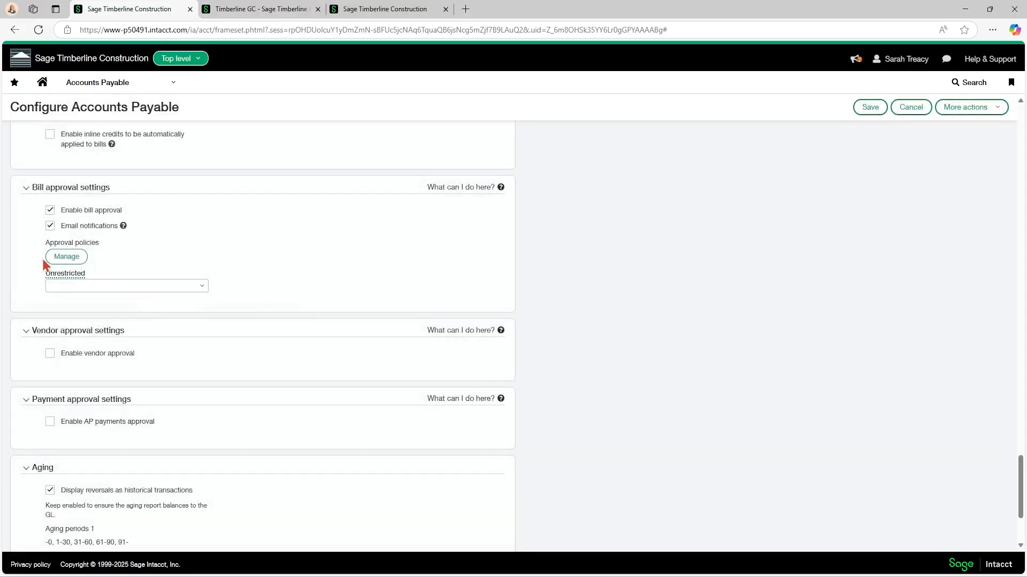
left_click(49, 210)
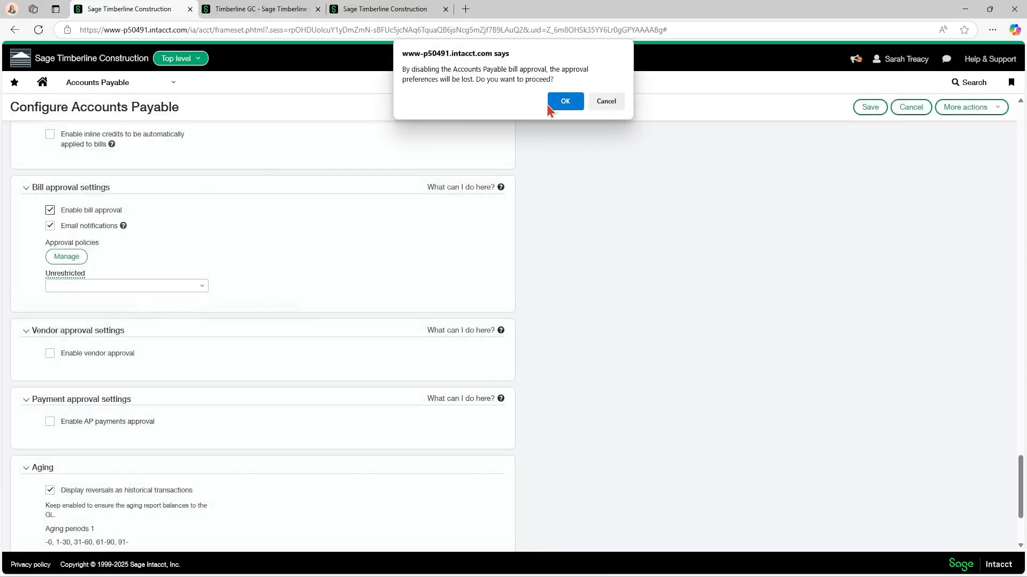
left_click(556, 101)
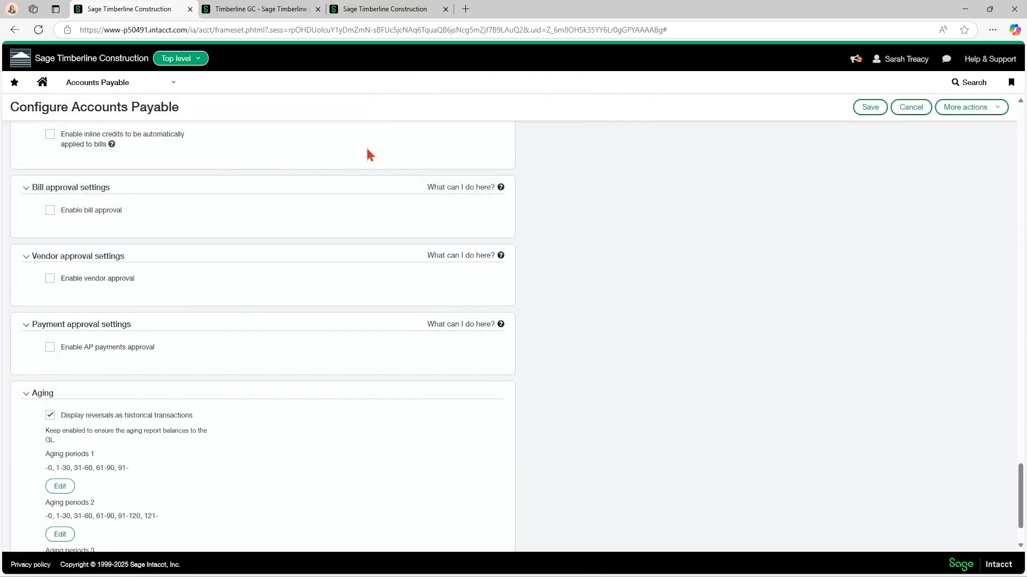
Try to enable vendor approval and back out of the migration warning.
left_click(49, 278)
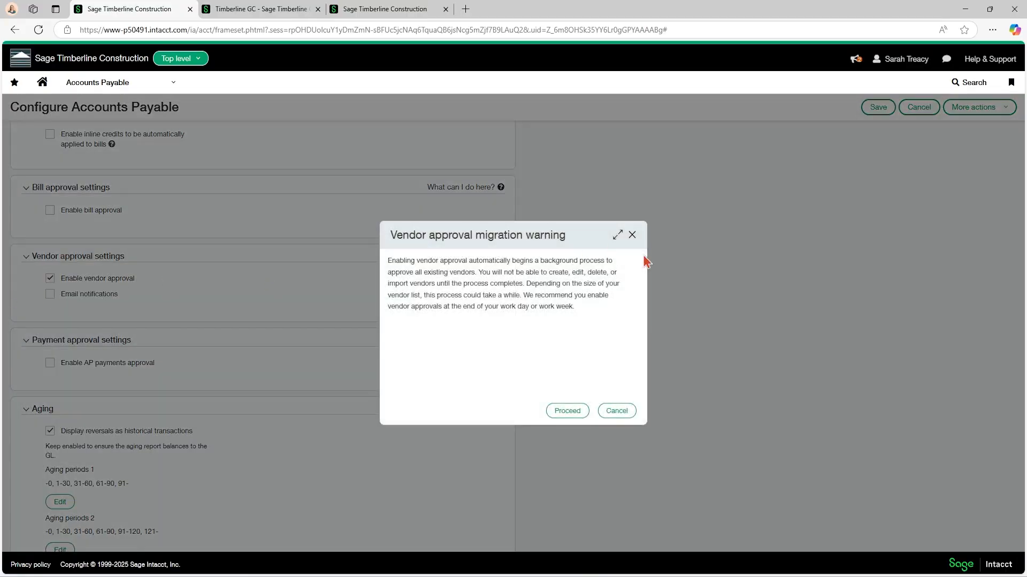
left_click(632, 236)
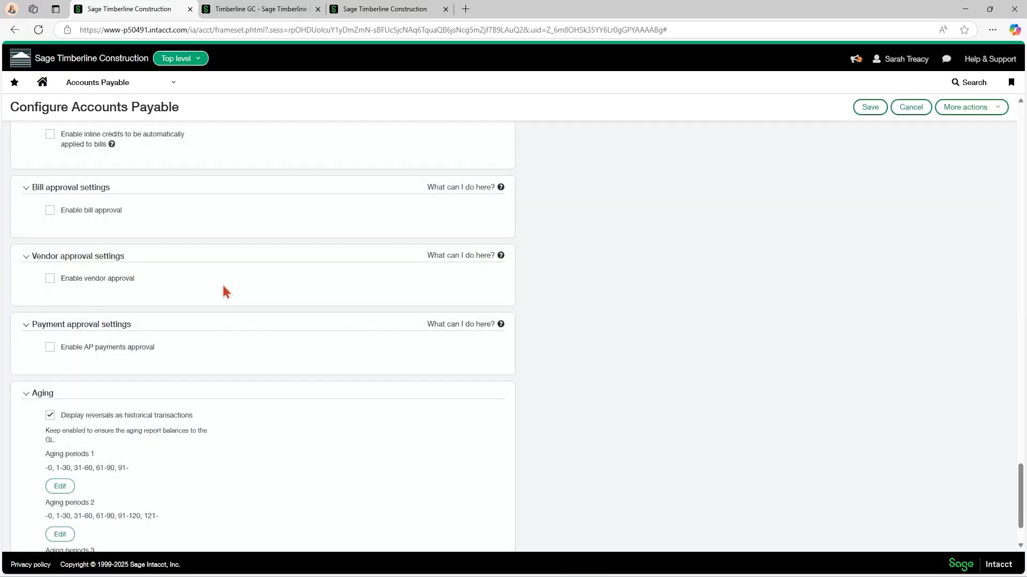
Try AP payments approval with payment notifications sent from a specified contact, and turn the approval off again.
left_click(50, 347)
scroll(85, 352, "down", 1)
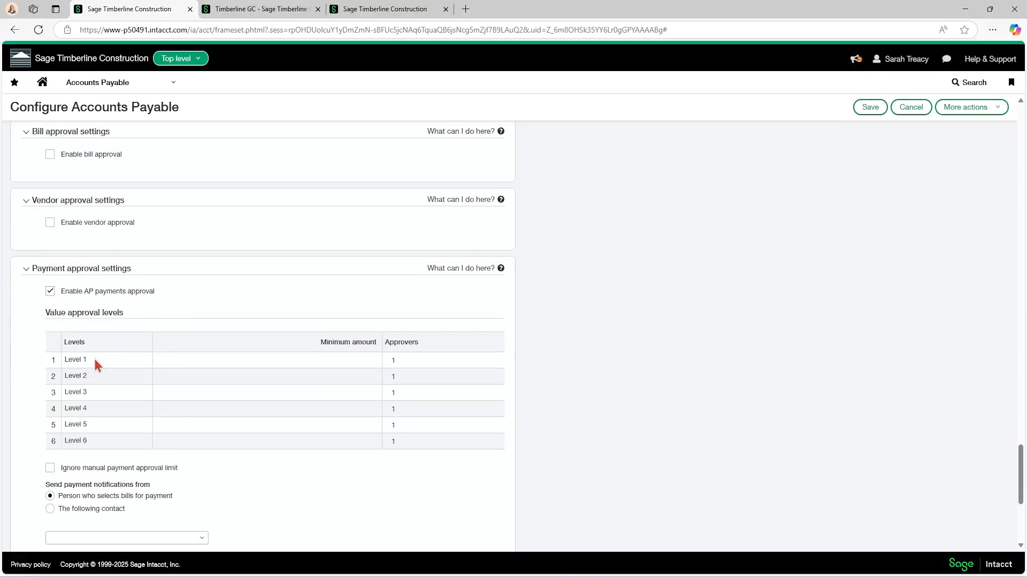
left_click(331, 358)
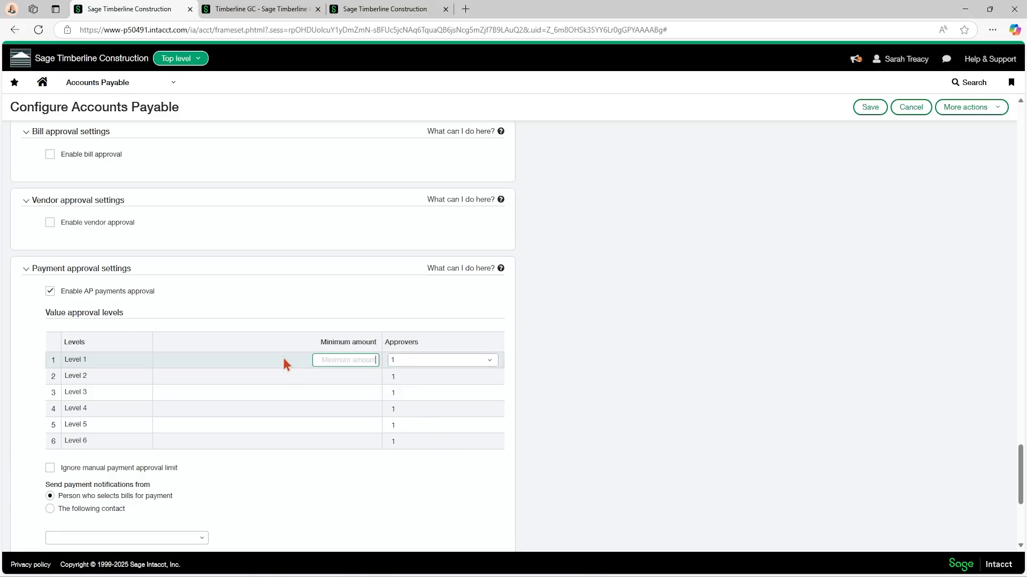
scroll(283, 358, "down", 1)
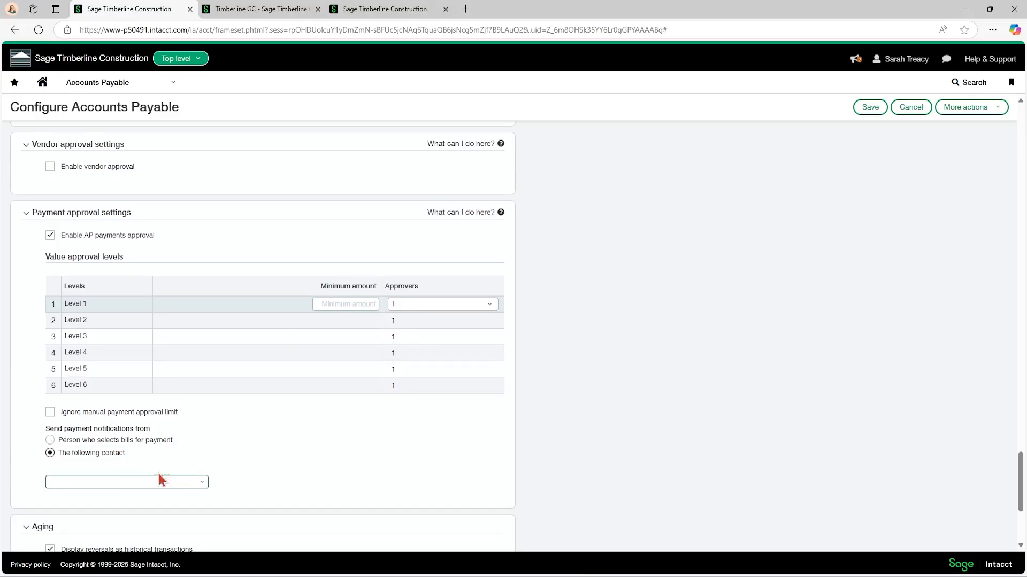
left_click(50, 454)
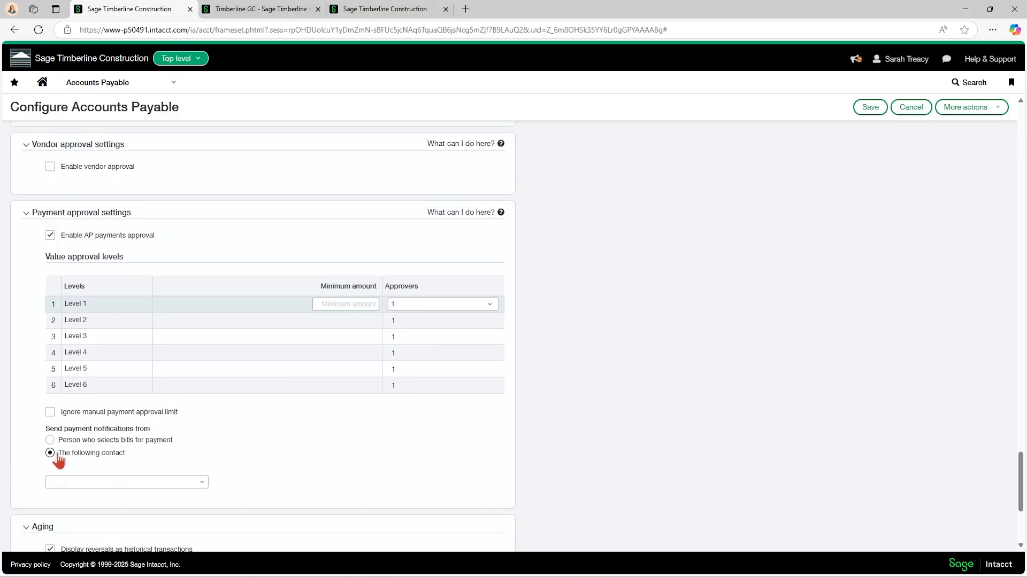
left_click(51, 235)
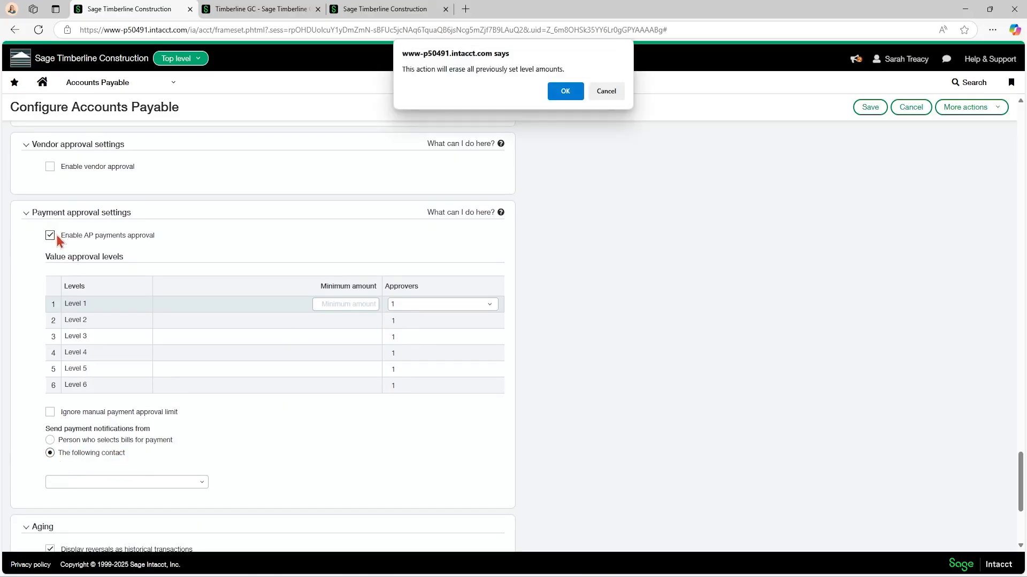
left_click(556, 94)
Review the Aging section's historical reversals option and its aging periods.
scroll(286, 293, "up", 1)
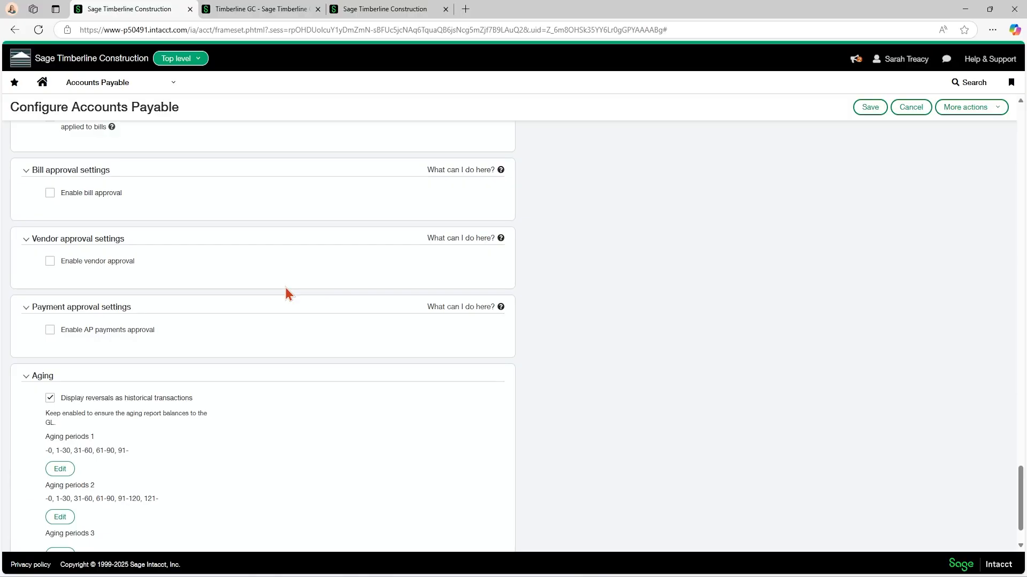
scroll(277, 319, "down", 1)
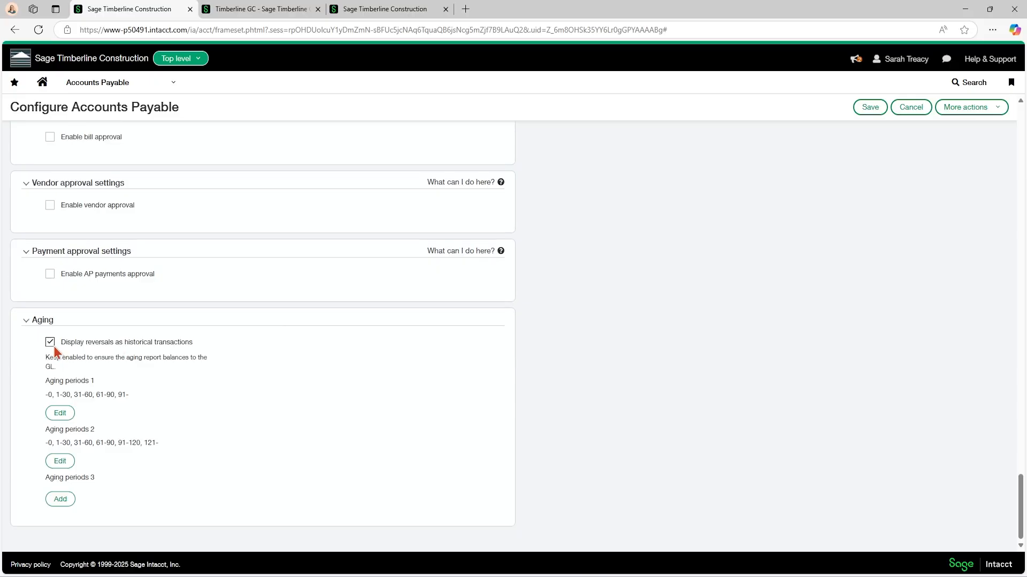
scroll(277, 406, "up", 1)
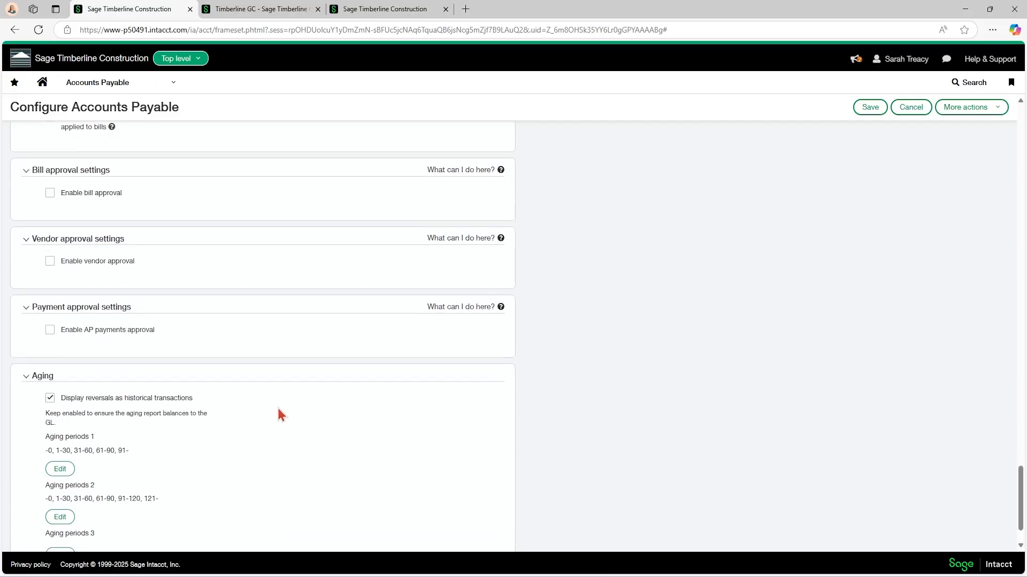
Leave the approval and aging settings and bring up the Accounts Payable setup options.
scroll(278, 415, "up", 1)
scroll(277, 414, "up", 20)
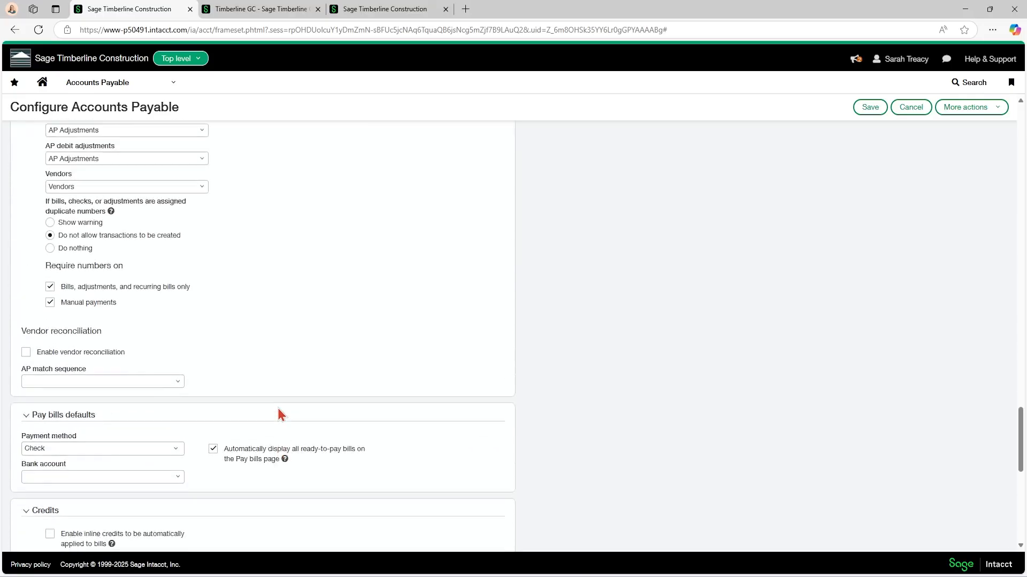
scroll(278, 415, "up", 10)
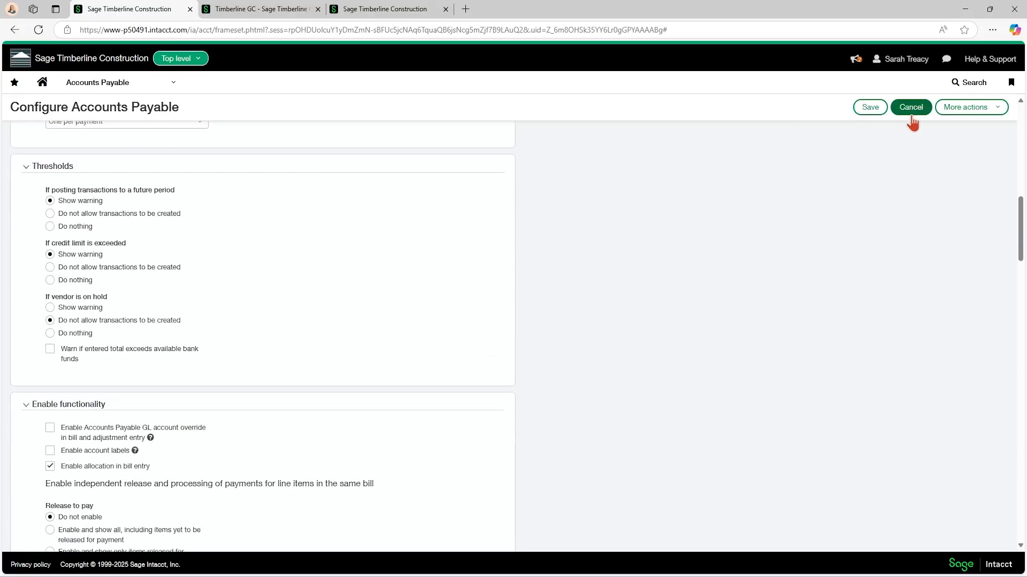
left_click(122, 86)
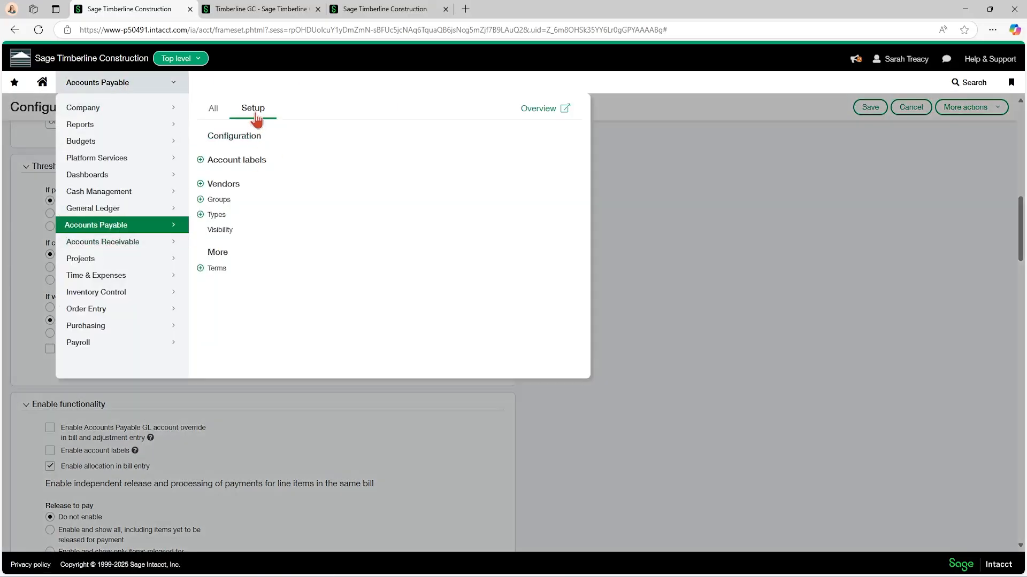